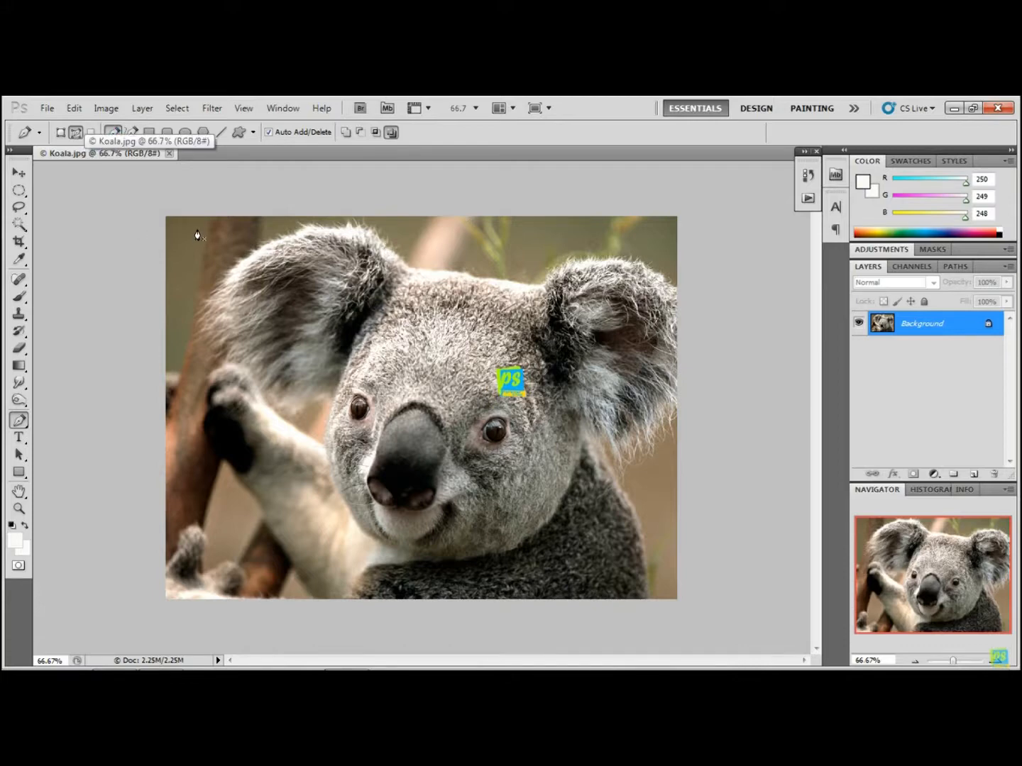
# Open the Chrysanthemum image from the Sample Pictures folder.
pyautogui.click(45, 108)
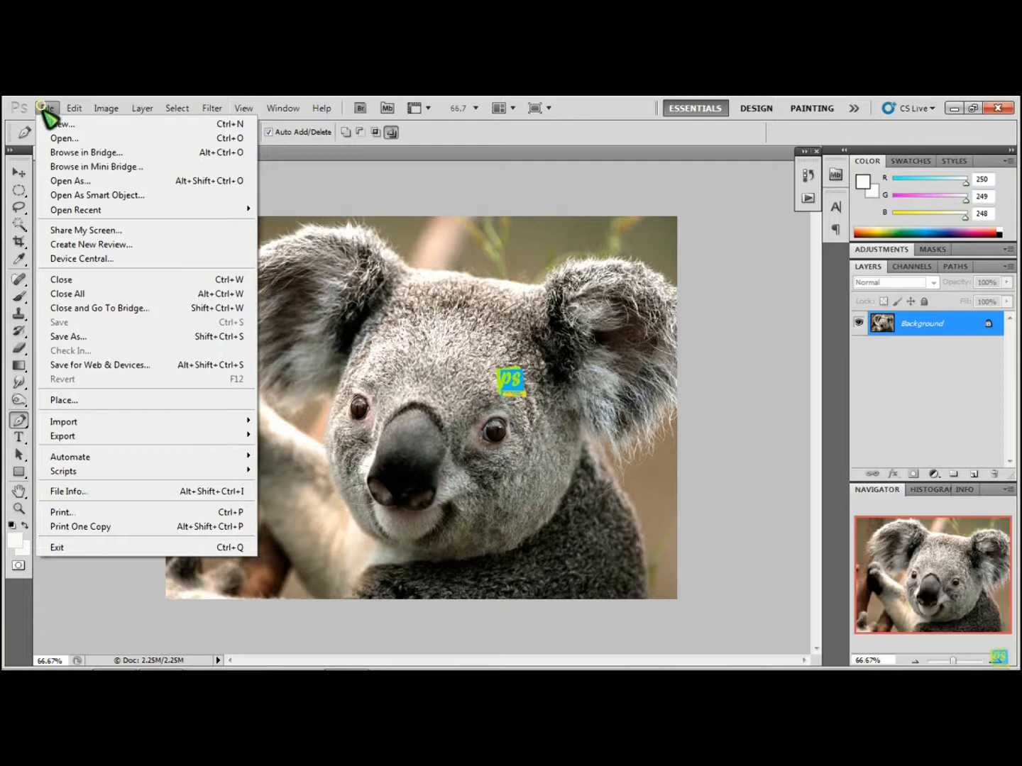
pyautogui.click(71, 139)
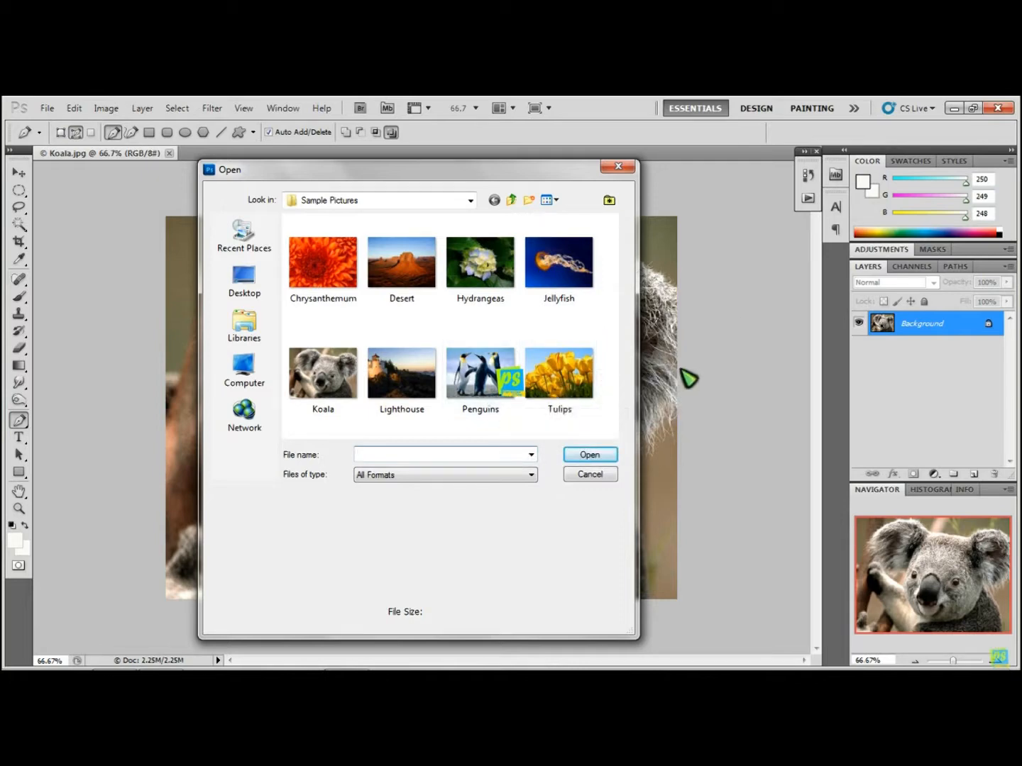
pyautogui.click(317, 259)
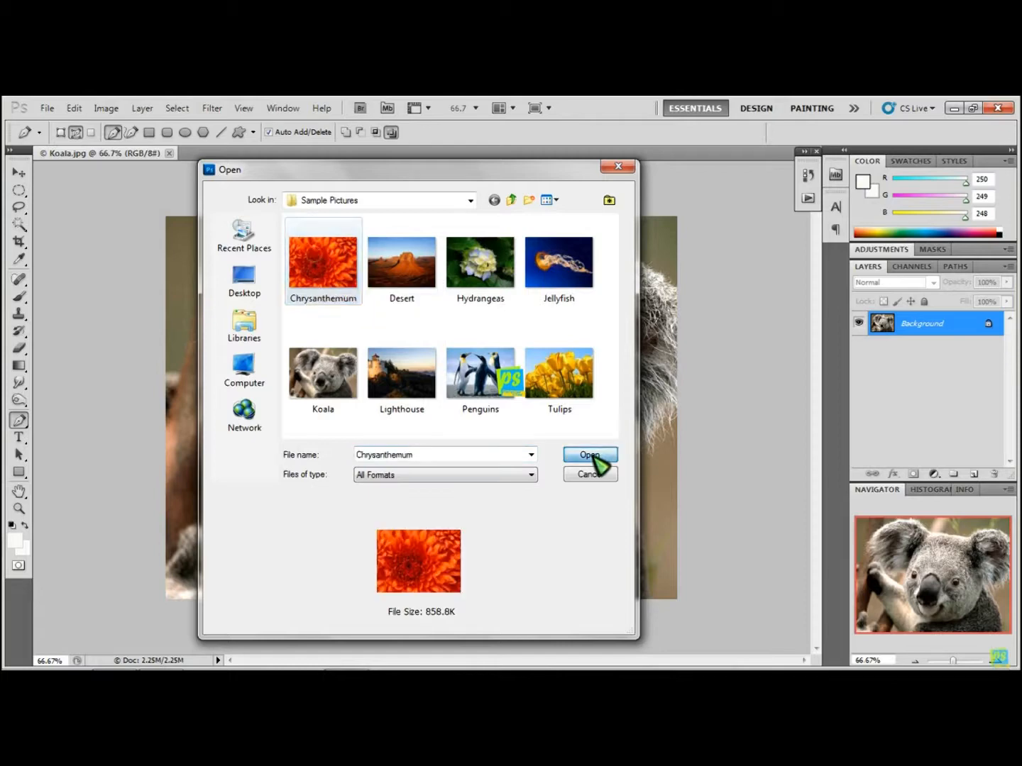
pyautogui.click(593, 458)
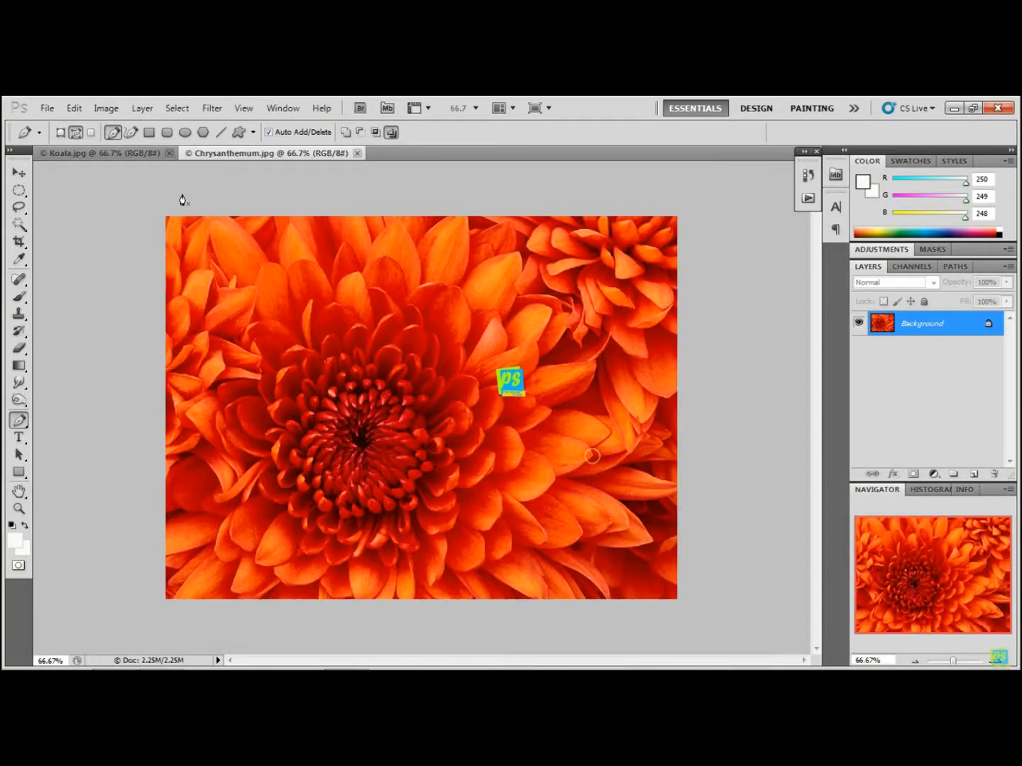
# Compare the Koala and Chrysanthemum images by switching between the two documents, ending on Koala.
pyautogui.click(152, 154)
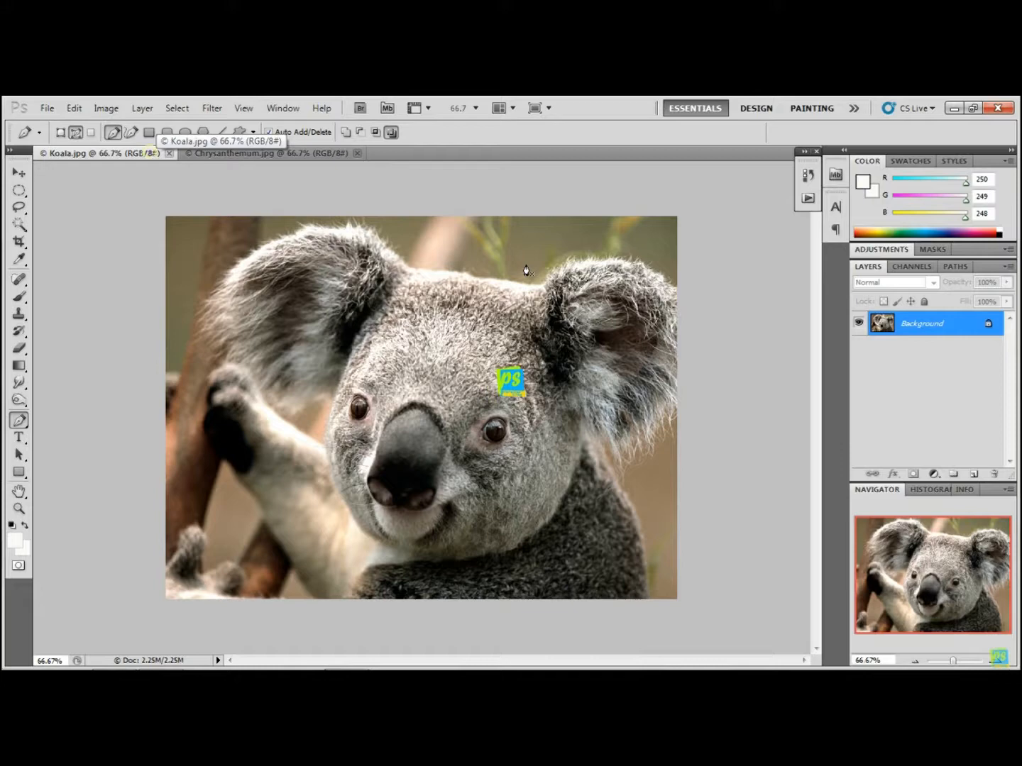
pyautogui.click(305, 157)
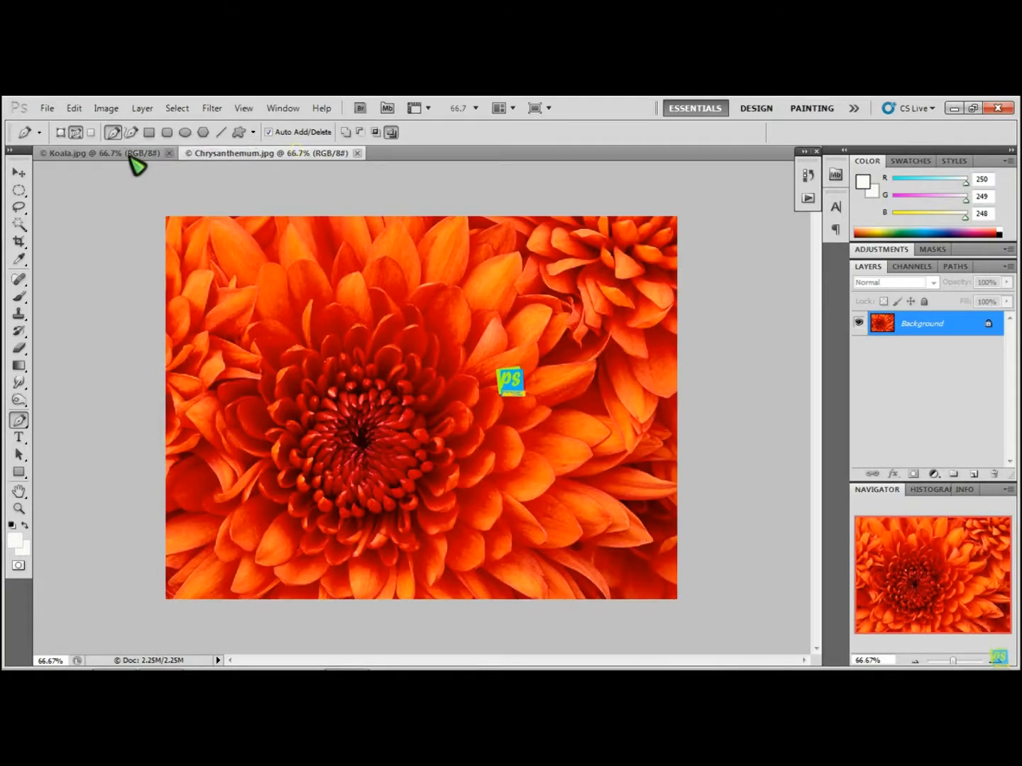
pyautogui.click(131, 157)
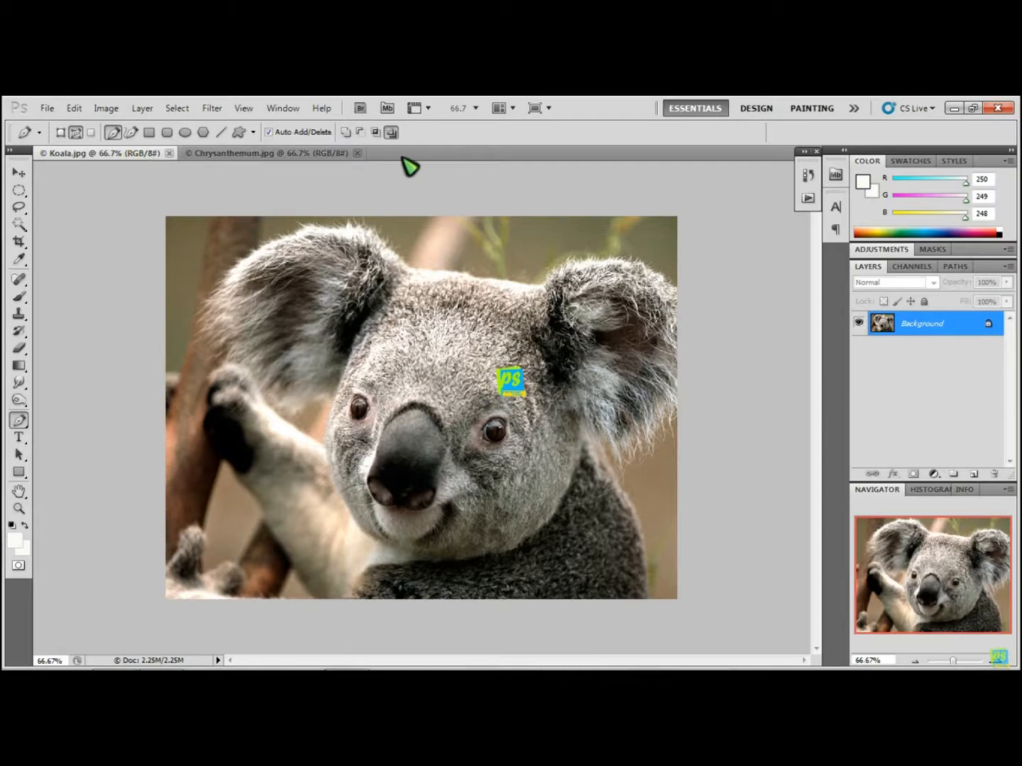
pyautogui.click(264, 153)
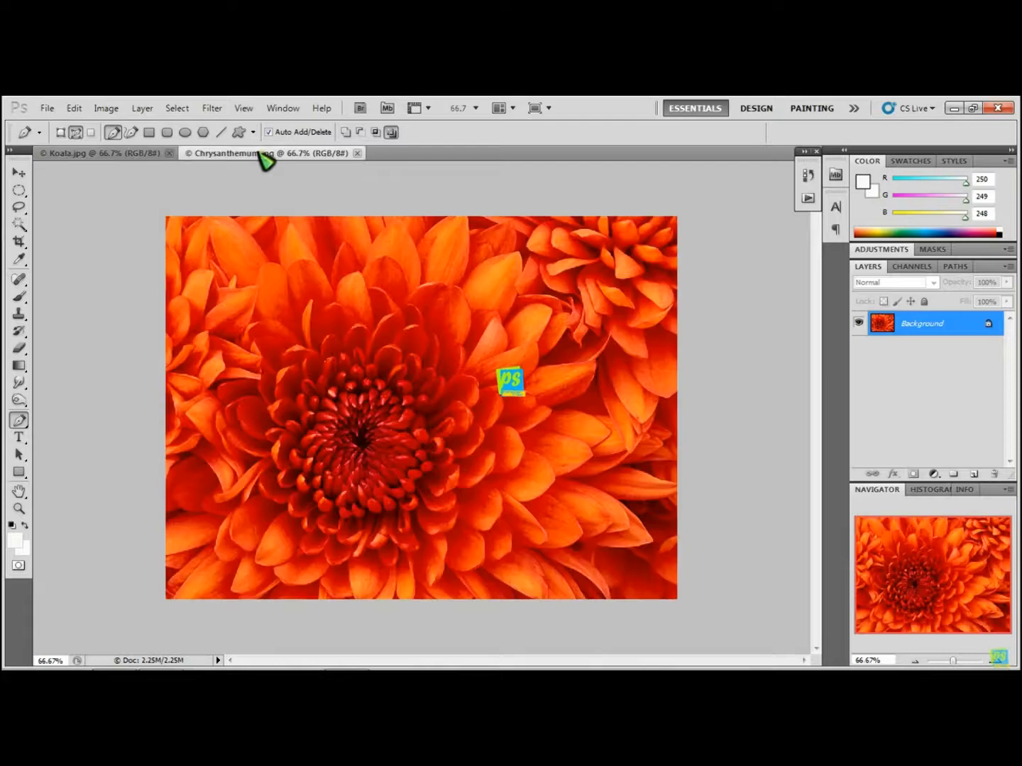
pyautogui.click(113, 154)
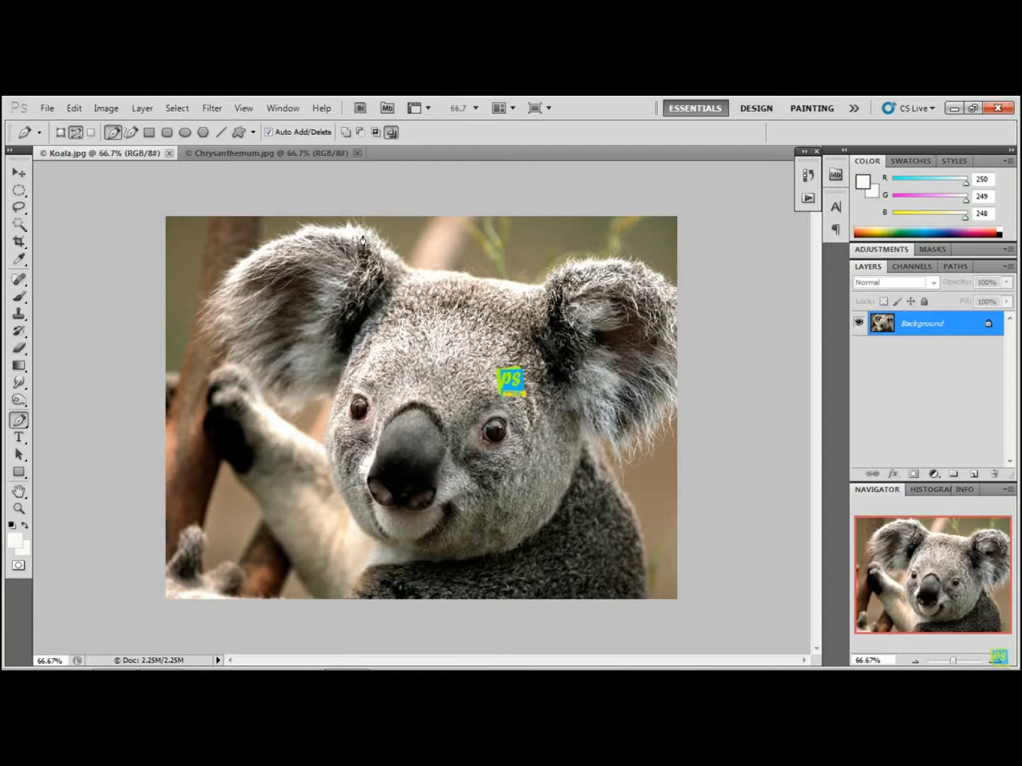
# Try selecting background areas and the koala's arm with the Magic Wand at tolerance 32, and clear the selection.
pyautogui.click(19, 224)
pyautogui.click(464, 248)
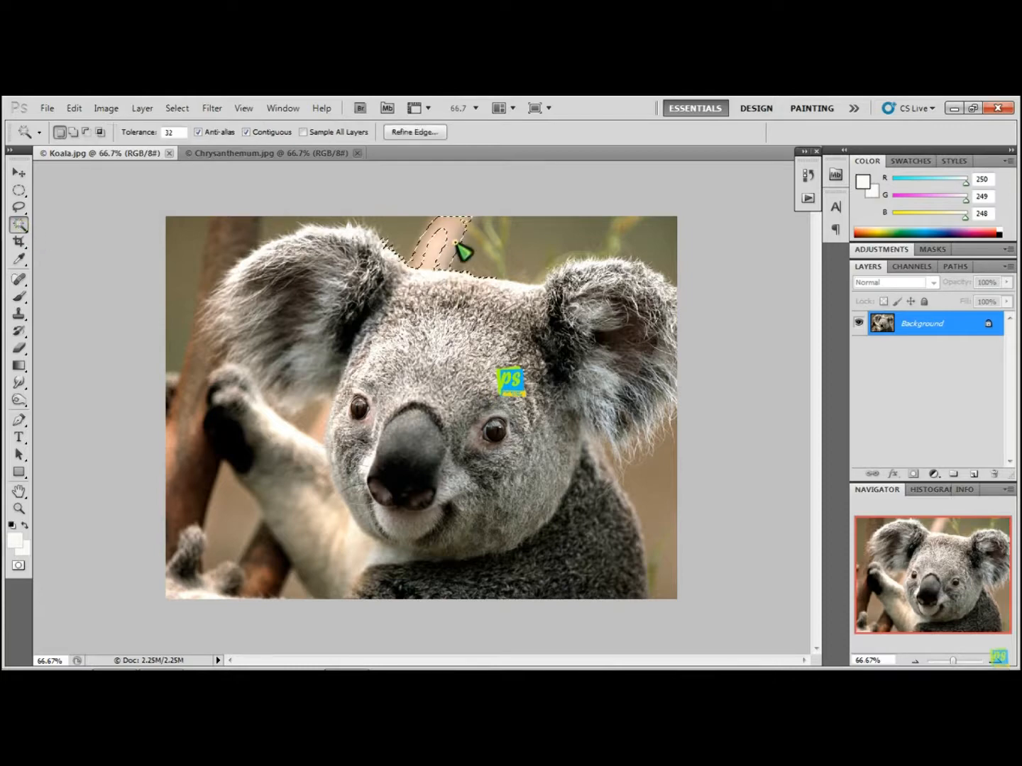
pyautogui.click(523, 247)
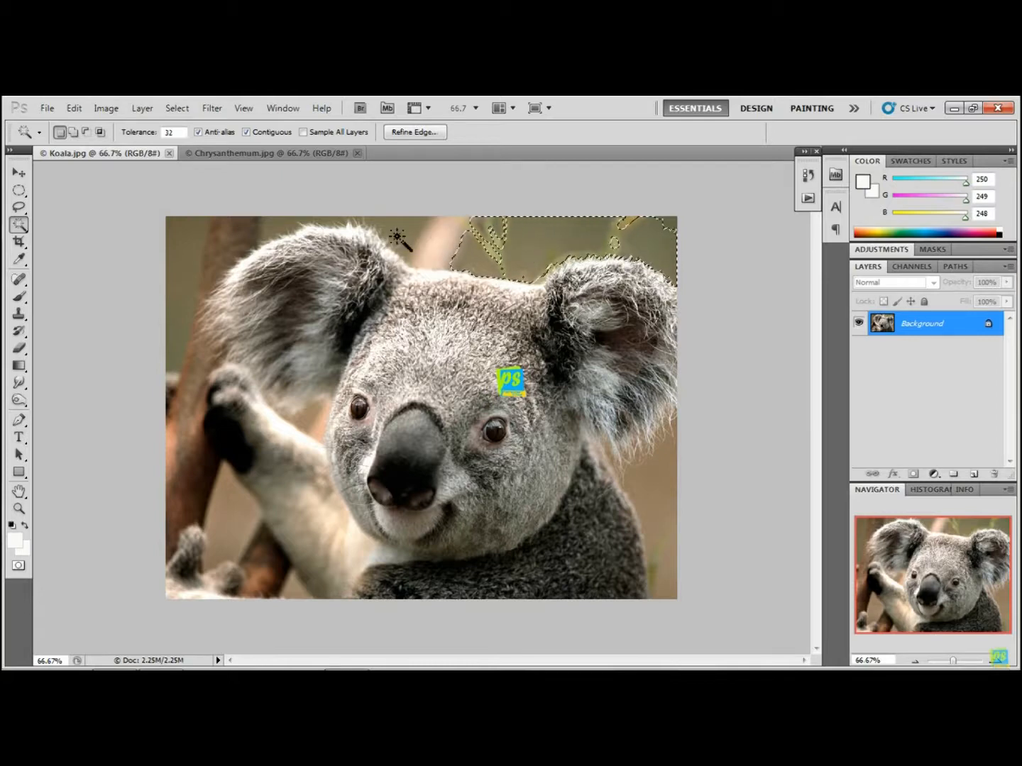
pyautogui.click(183, 242)
pyautogui.click(303, 441)
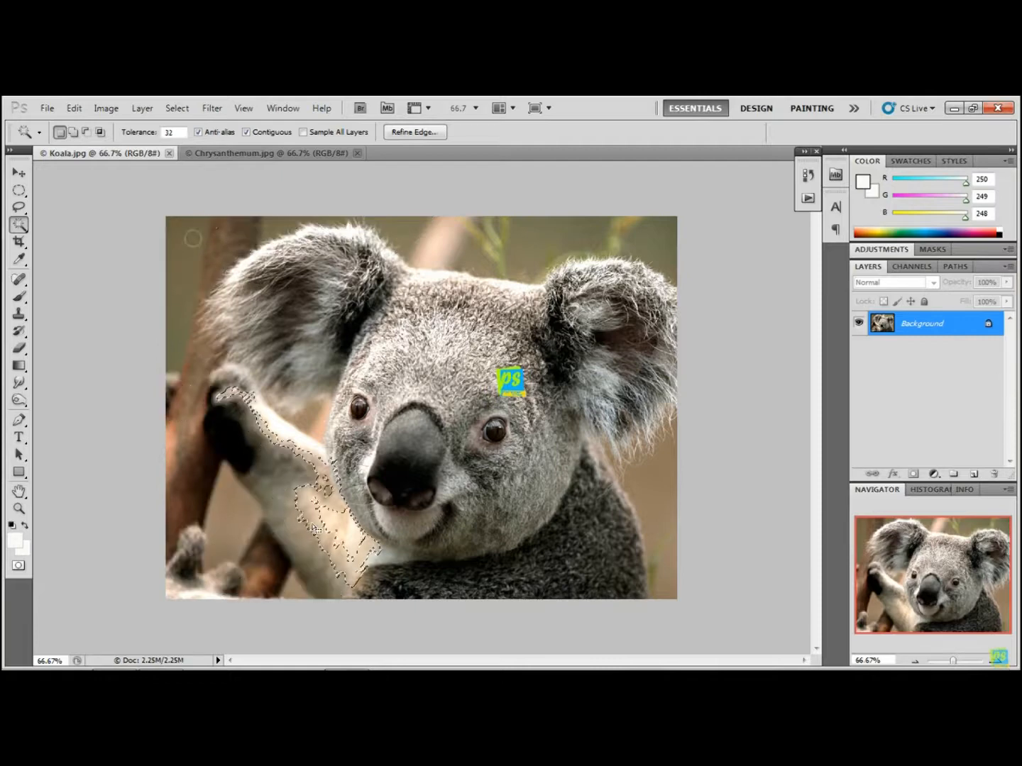
pyautogui.hotkey('ctrl', 'd')
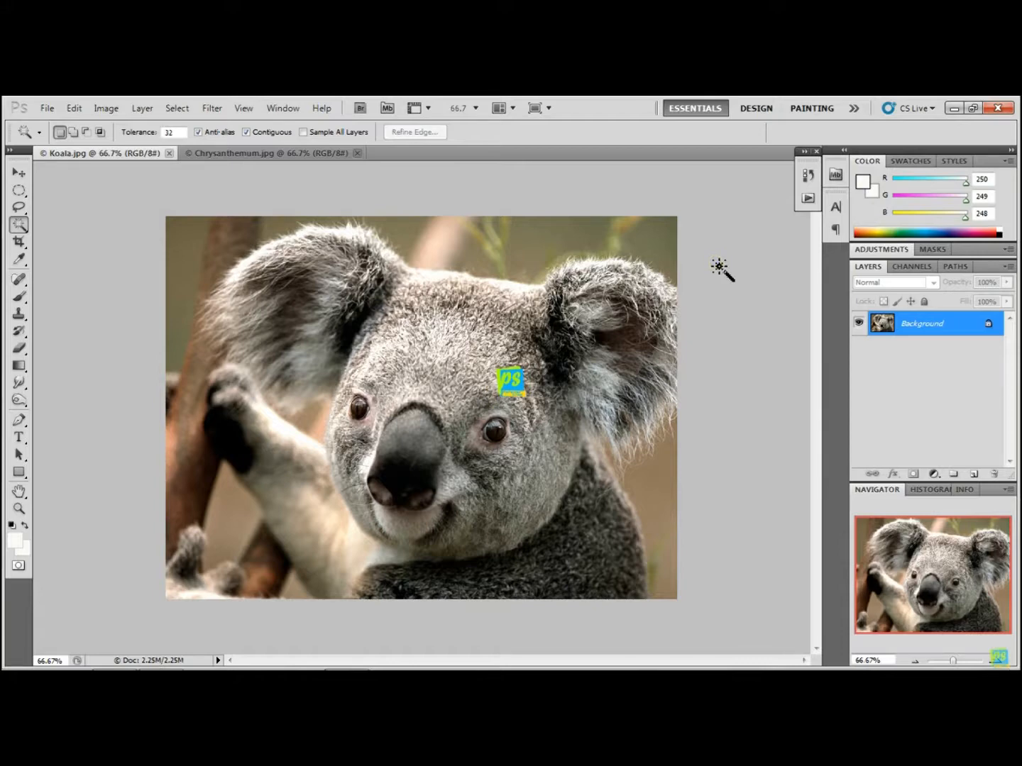
# Start a Pen tool path at the photo's bottom edge and trace the koala's neck and cheek up to the base of its left-hand ear.
pyautogui.click(22, 420)
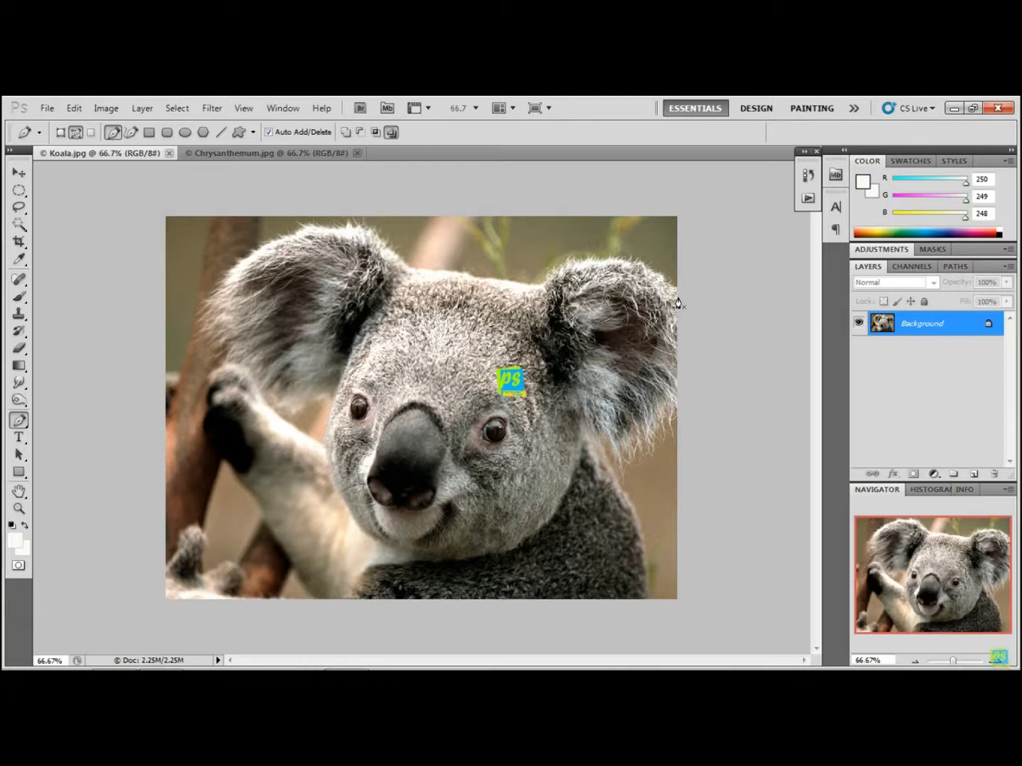
pyautogui.click(345, 601)
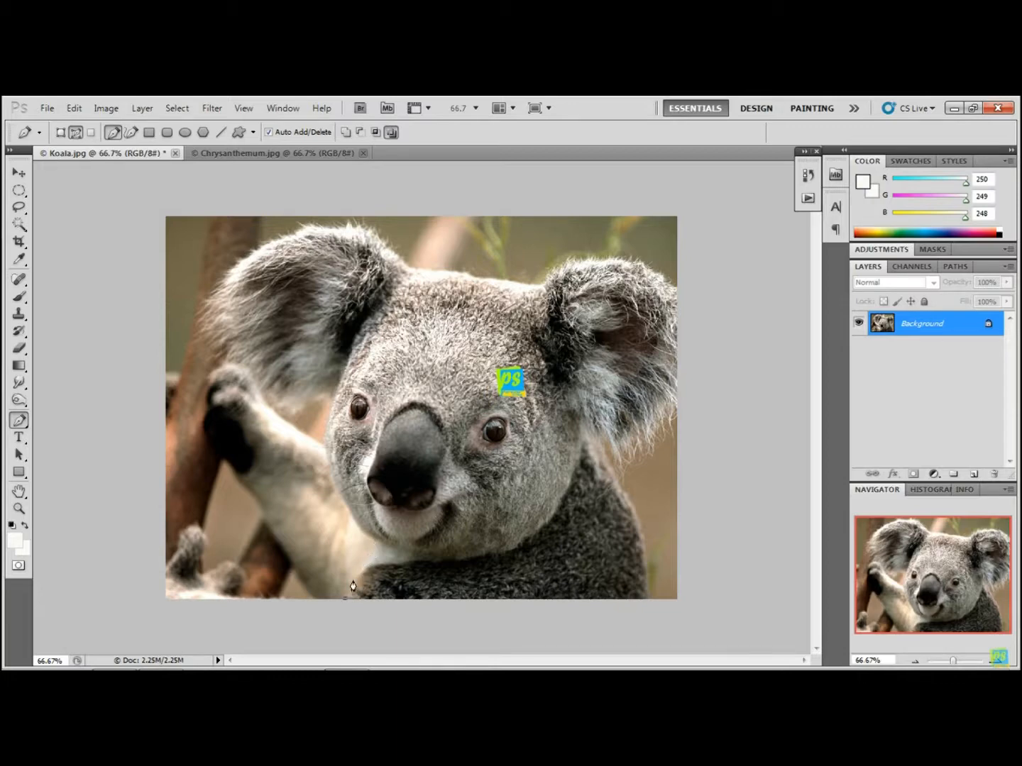
pyautogui.click(374, 541)
pyautogui.hotkey('ctrl', 'z')
pyautogui.click(375, 546)
pyautogui.moveTo(375, 544); pyautogui.dragTo(379, 509)
pyautogui.moveTo(333, 398); pyautogui.dragTo(358, 307)
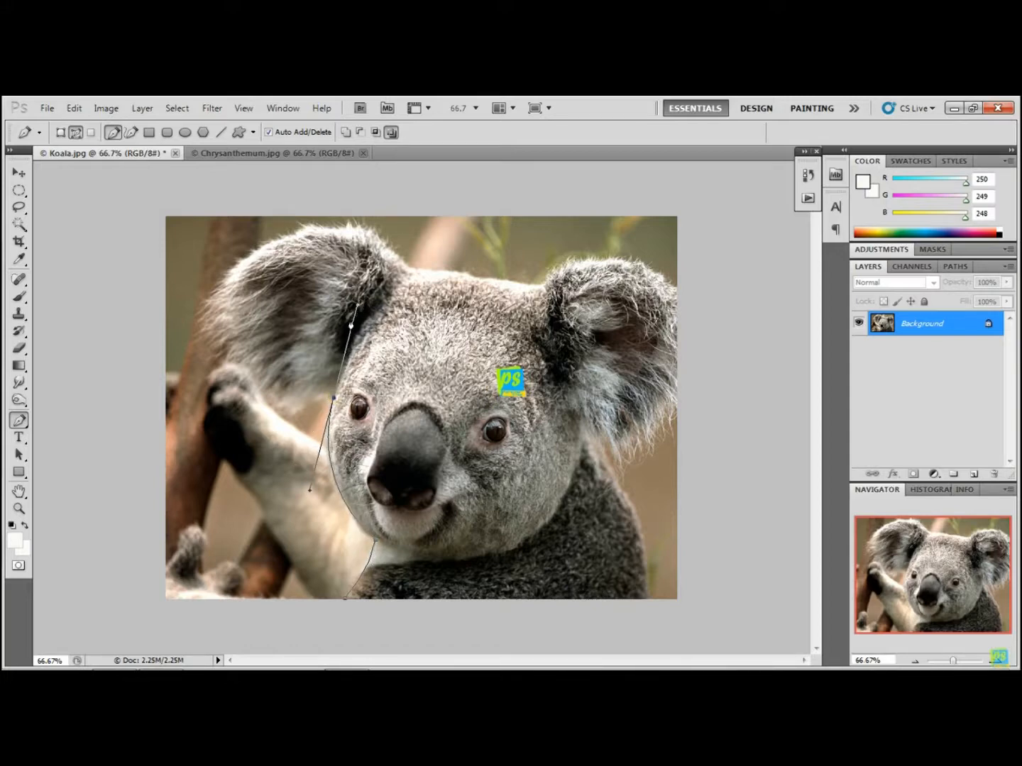
pyautogui.keyDown('alt'); pyautogui.click(333, 399); pyautogui.keyUp('alt')
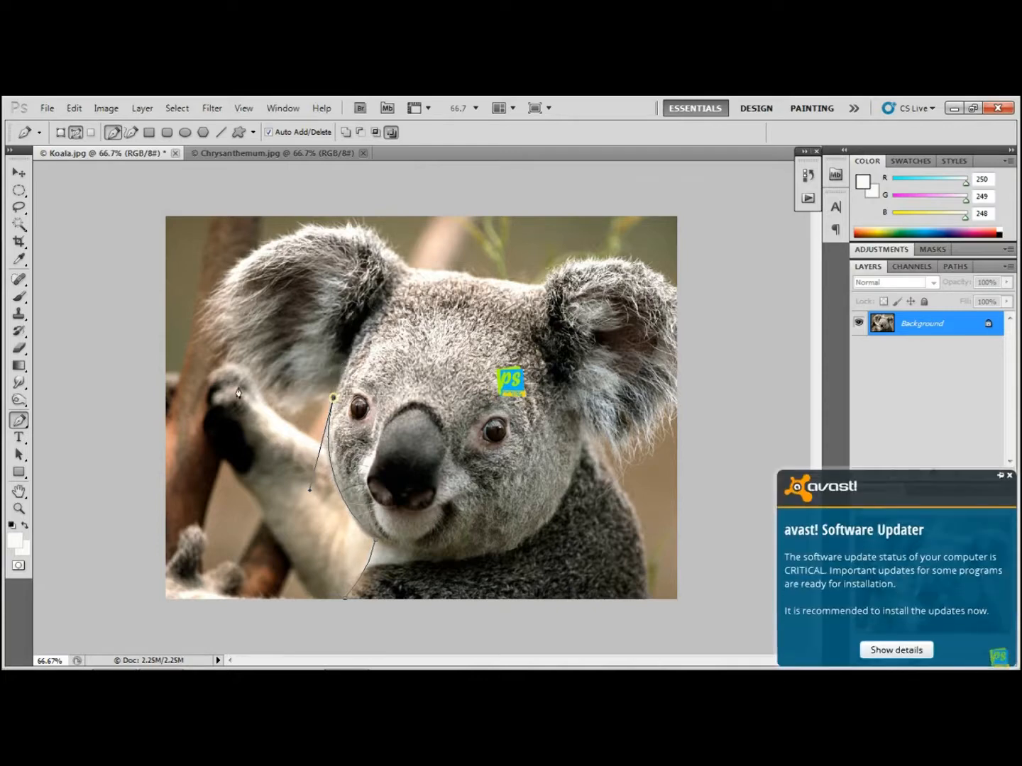
# Continue the path with curves around the left-hand ear and across the top of the koala's head.
pyautogui.moveTo(226, 278); pyautogui.dragTo(286, 134)
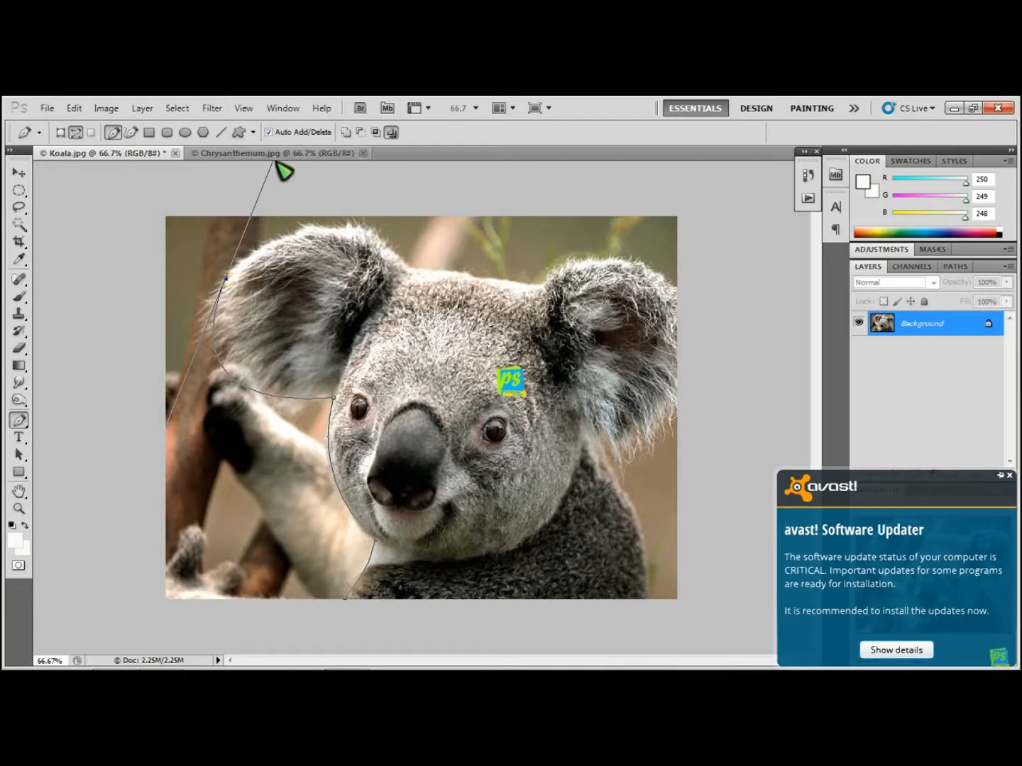
pyautogui.keyDown('alt'); pyautogui.click(226, 279); pyautogui.keyUp('alt')
pyautogui.moveTo(407, 266); pyautogui.dragTo(487, 360)
pyautogui.keyDown('alt'); pyautogui.click(408, 267); pyautogui.keyUp('alt')
pyautogui.click(539, 286)
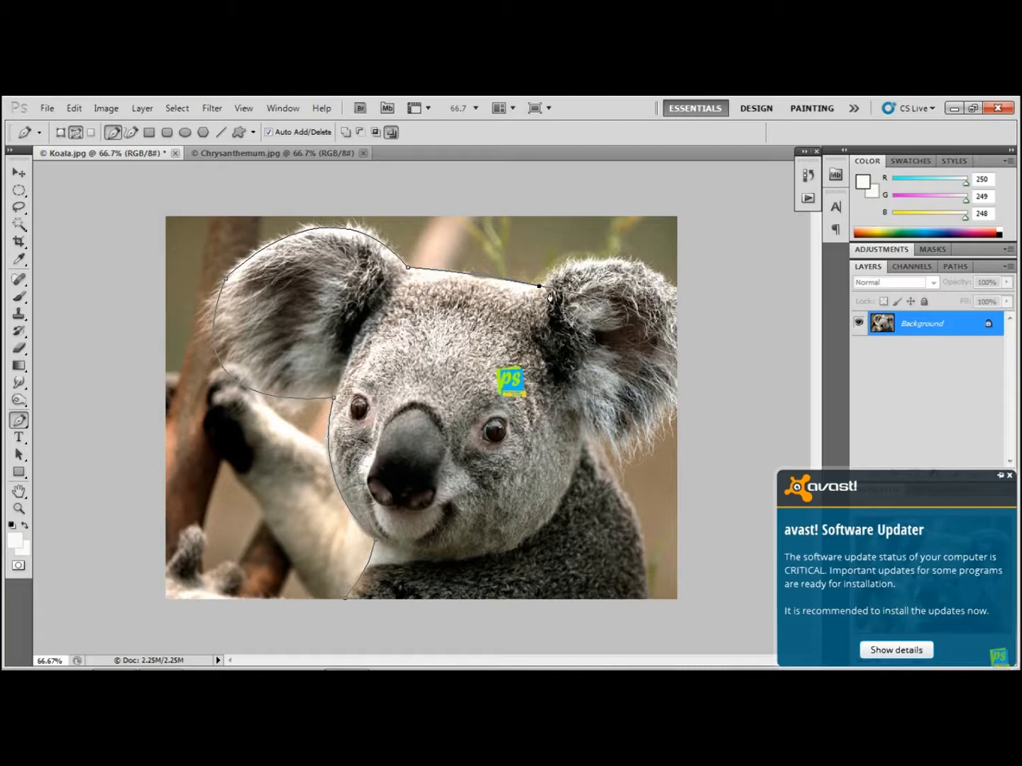
# Trace the koala's right-hand ear with curved path segments, ending where the ear meets the shoulder.
pyautogui.moveTo(678, 291); pyautogui.dragTo(753, 368)
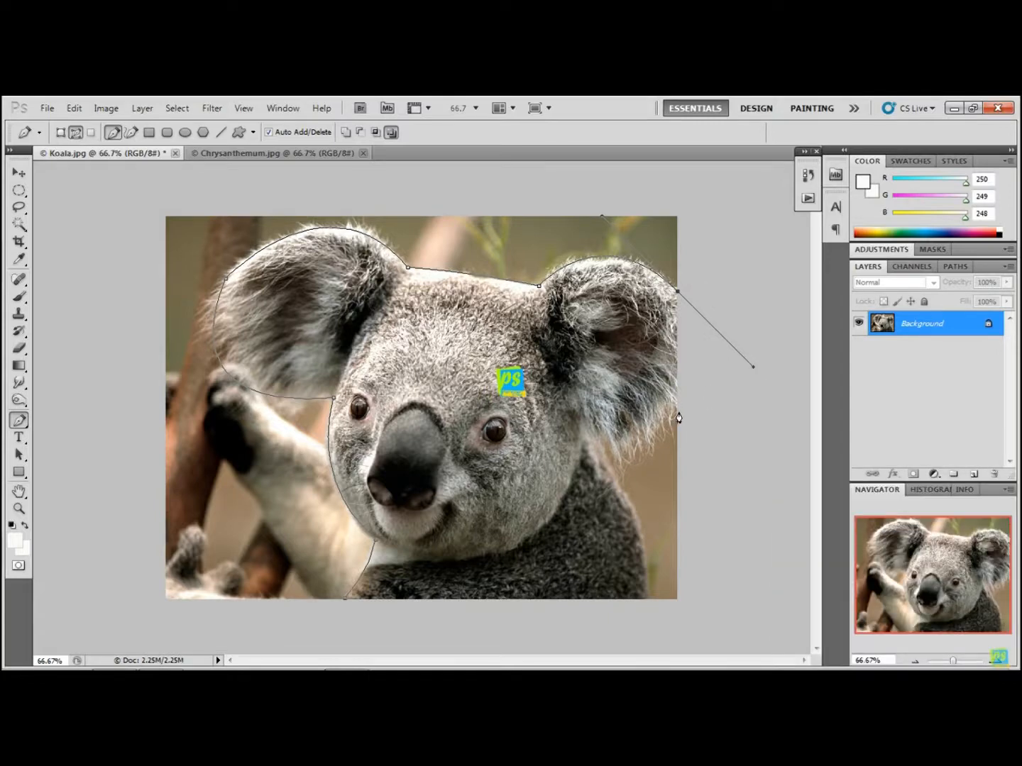
pyautogui.click(678, 411)
pyautogui.click(576, 444)
pyautogui.moveTo(577, 444); pyautogui.dragTo(522, 429)
# Trace the koala's shoulder and back down to the photo's bottom edge and close the path at its starting point.
pyautogui.click(648, 600)
pyautogui.moveTo(646, 604); pyautogui.dragTo(604, 669)
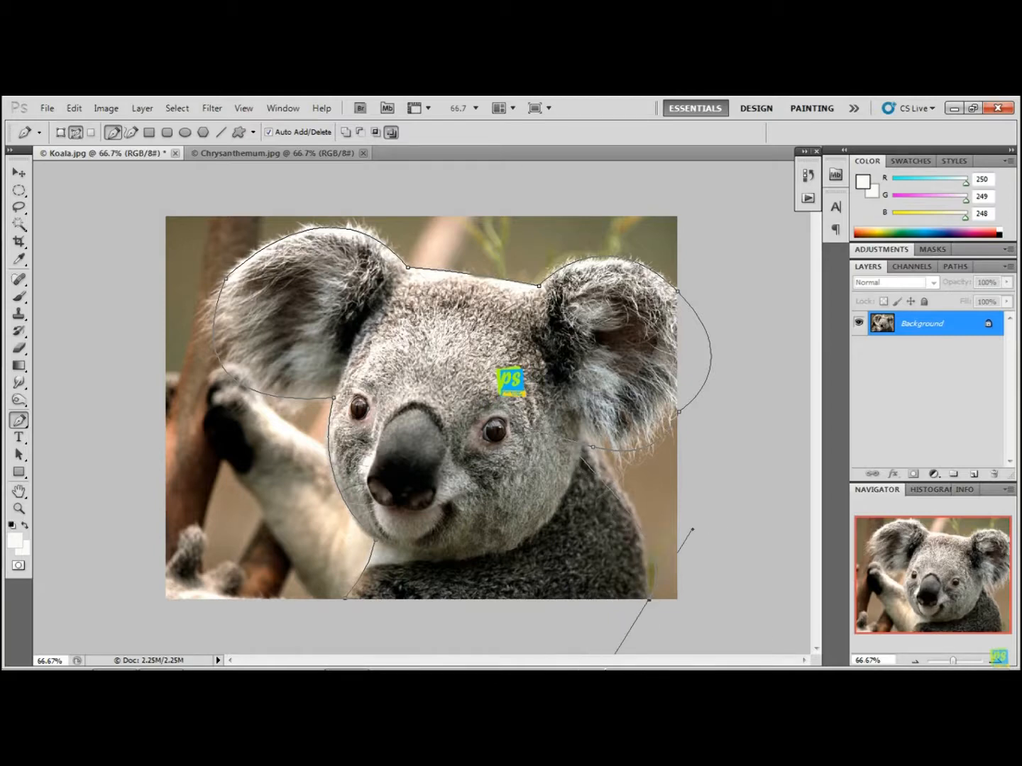
pyautogui.hotkey('ctrl', 'z')
pyautogui.moveTo(648, 600); pyautogui.dragTo(638, 653)
pyautogui.keyDown('alt'); pyautogui.click(648, 599); pyautogui.keyUp('alt')
pyautogui.click(346, 602)
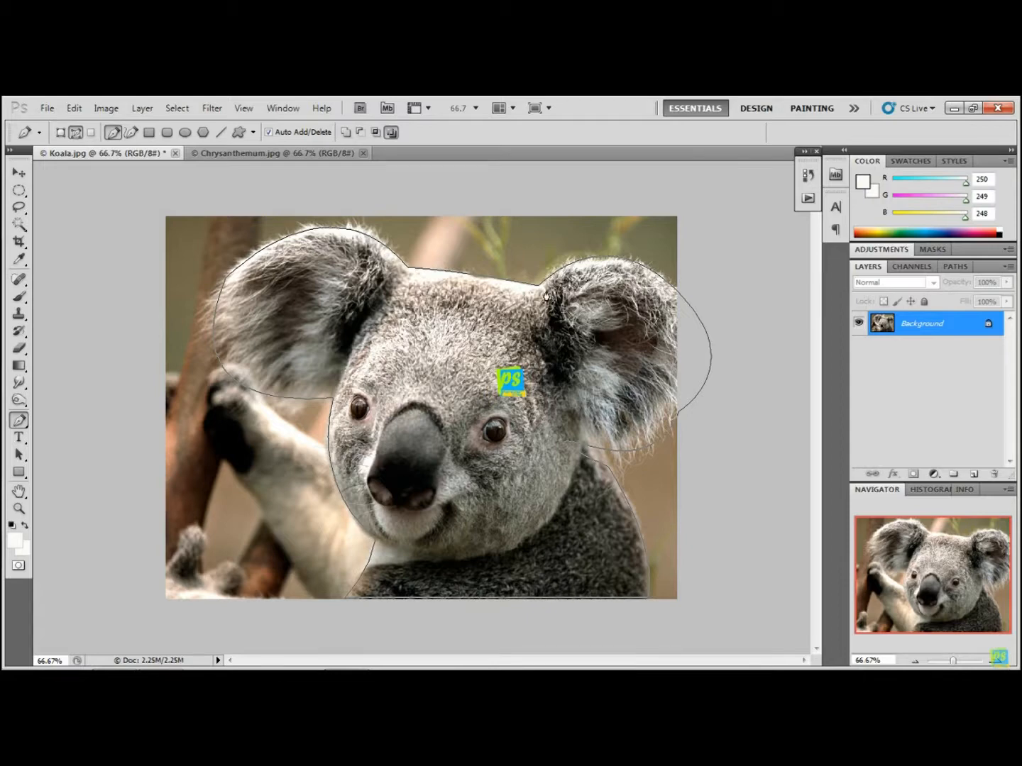
# Convert the closed koala path into a new anti-aliased selection.
pyautogui.rightClick(431, 327)
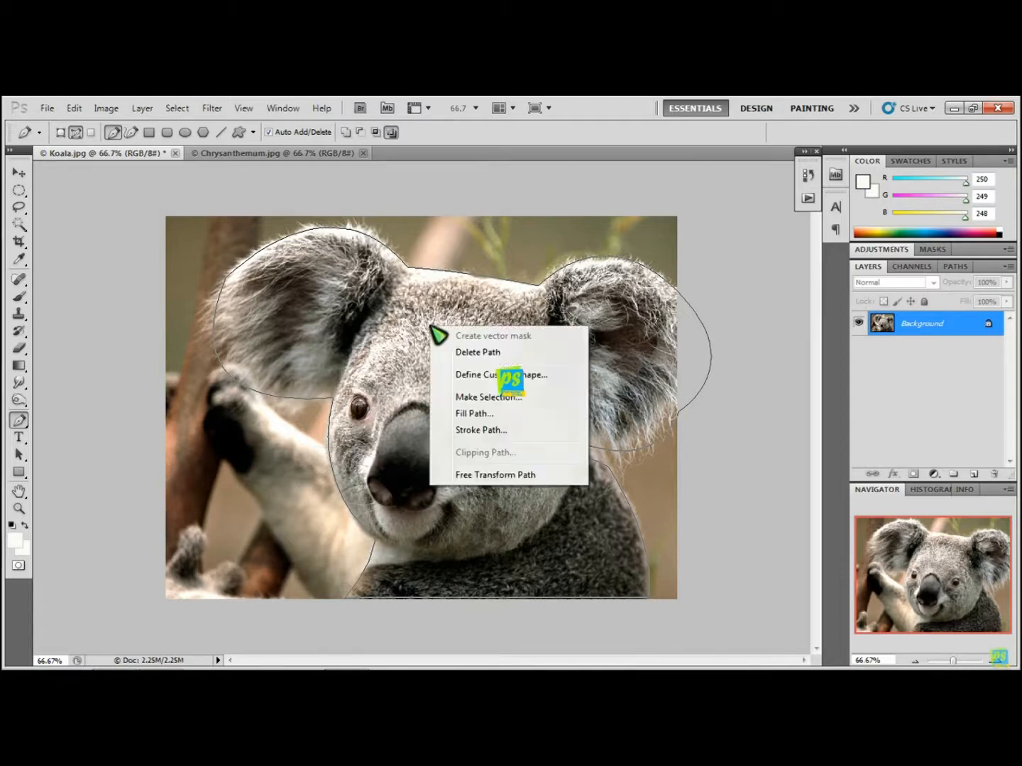
pyautogui.click(523, 403)
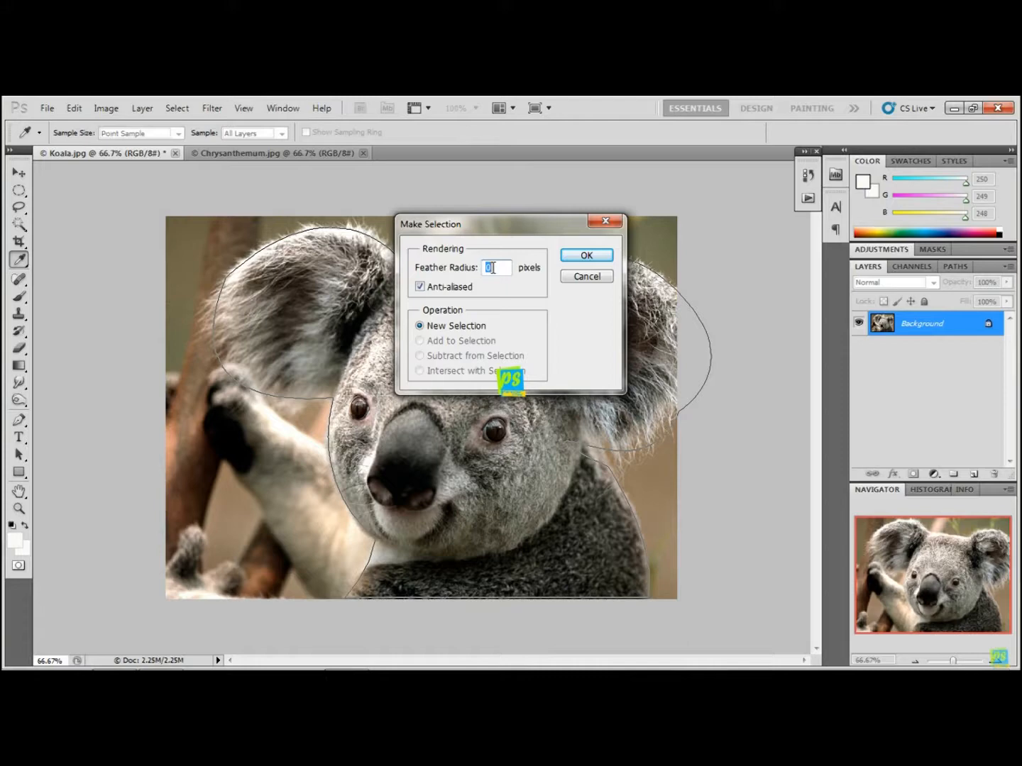
pyautogui.click(586, 258)
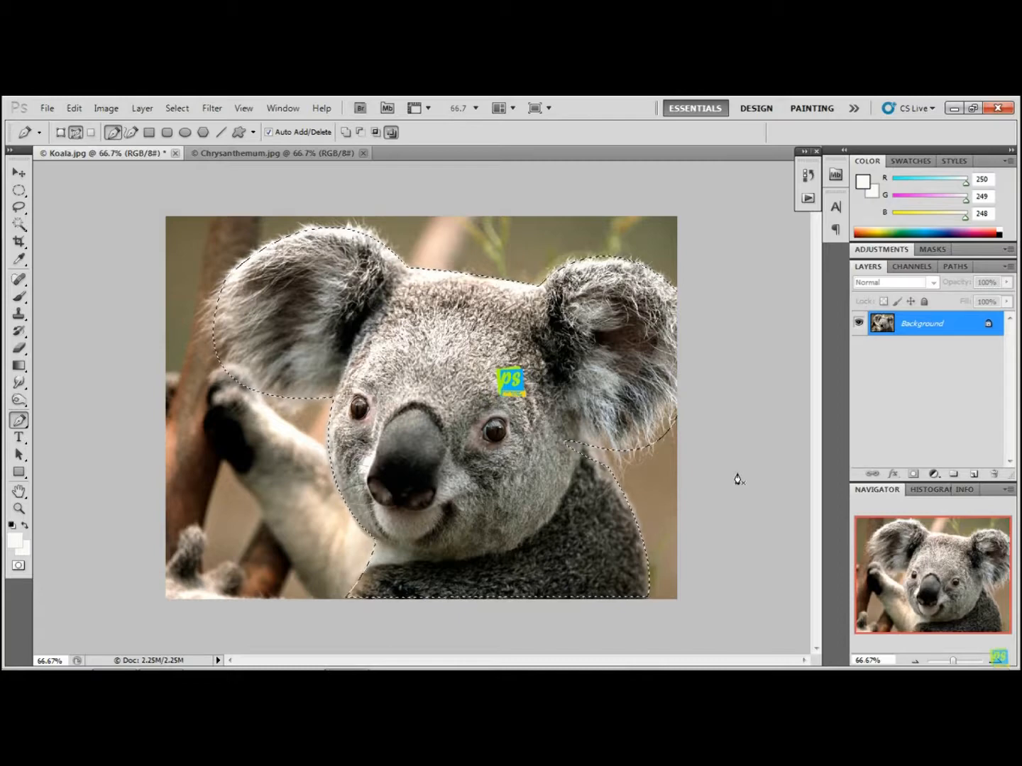
# Invert the selection, add an empty layer, and invert the selection again with the Background layer active.
pyautogui.hotkey('ctrl', 'shift', 'i')
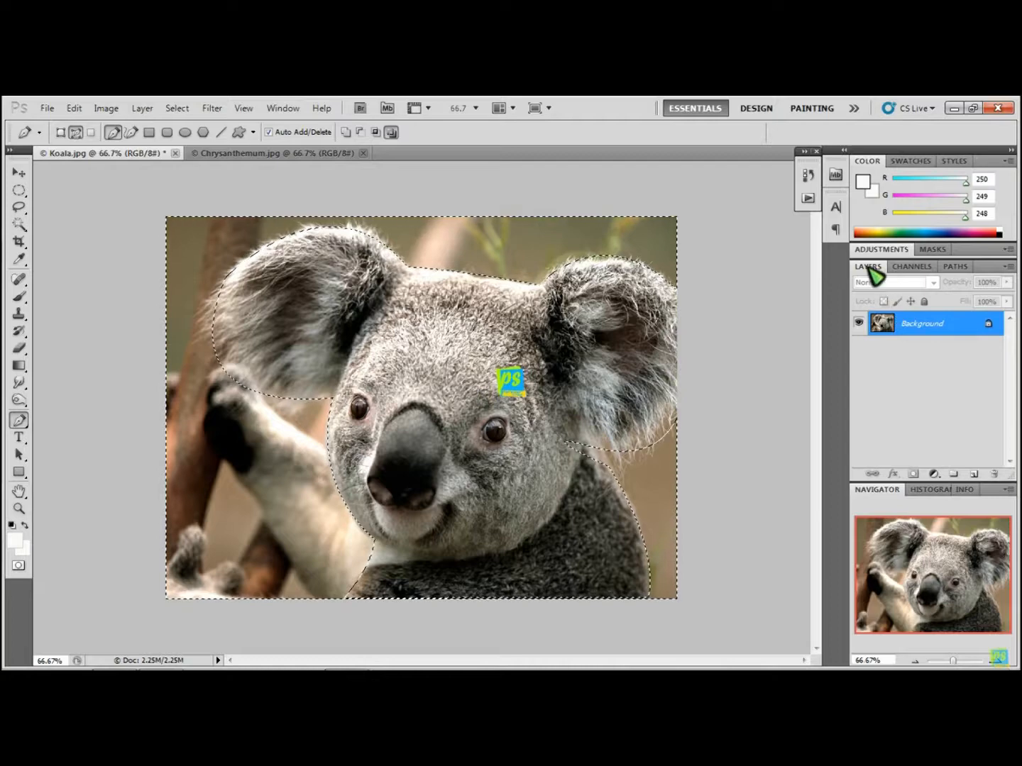
pyautogui.click(970, 474)
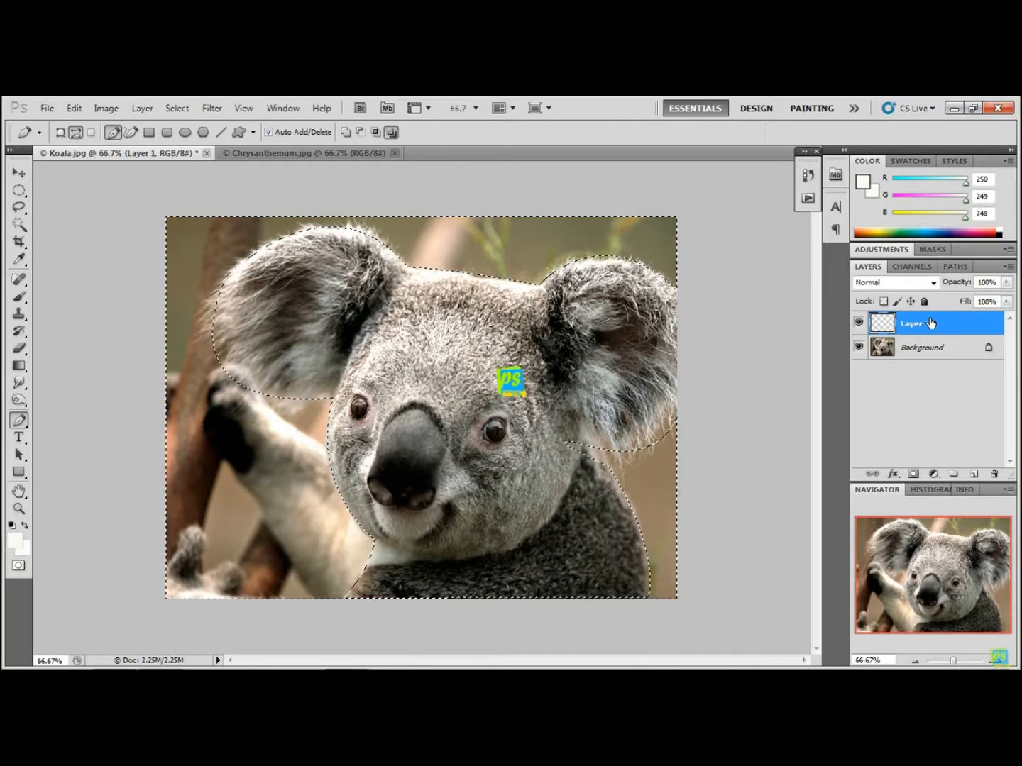
pyautogui.click(908, 355)
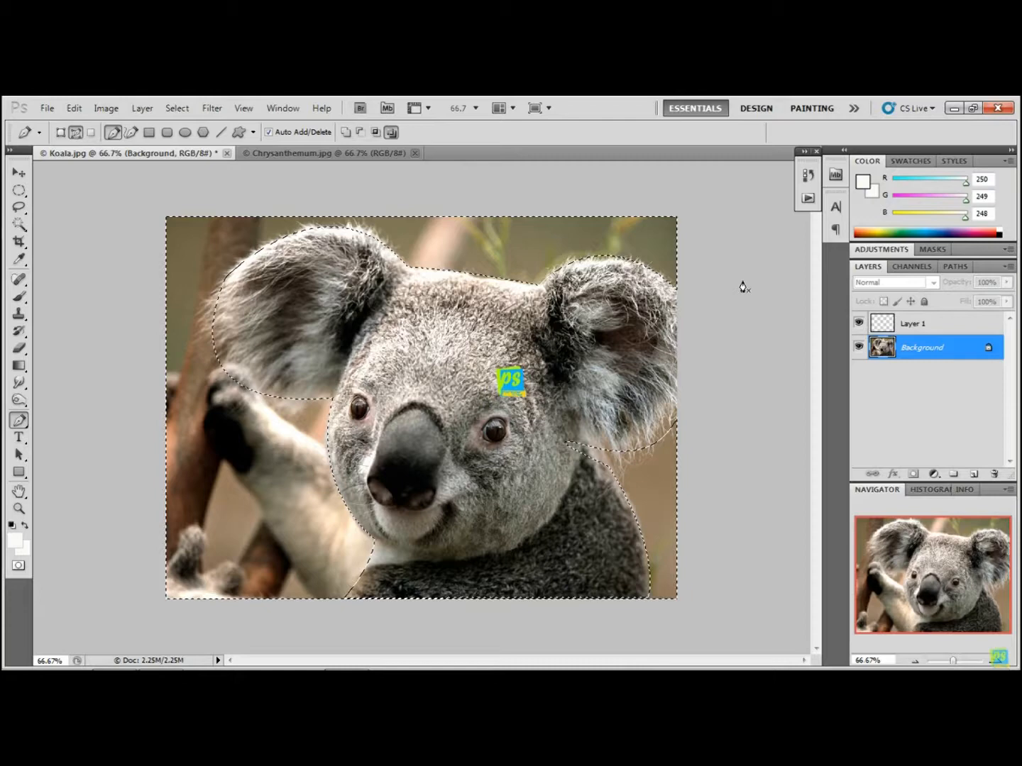
pyautogui.hotkey('ctrl', 'shift', 'i')
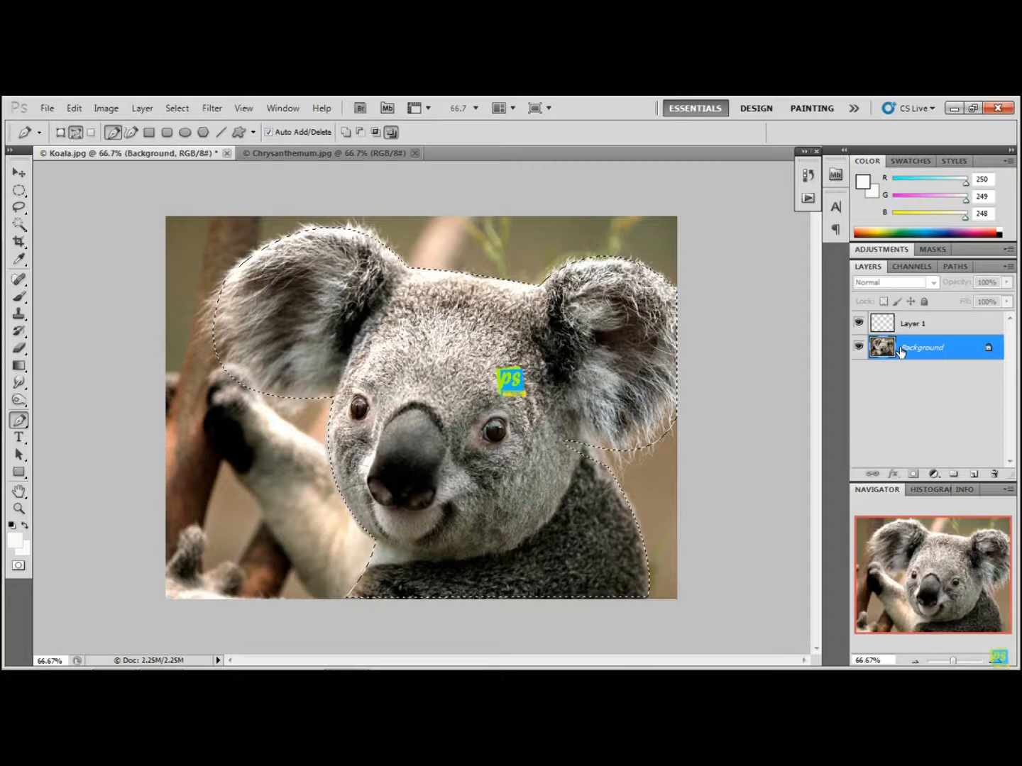
# Cut the selected koala from the Background layer and paste it into the empty Layer 1.
pyautogui.click(75, 110)
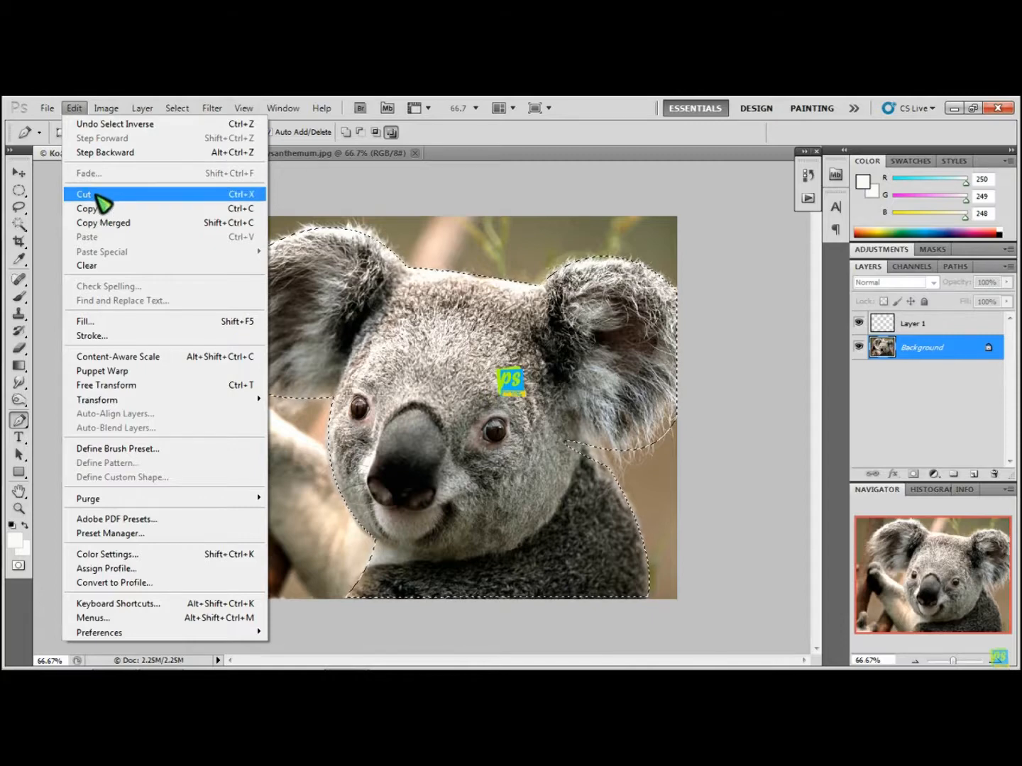
pyautogui.click(97, 195)
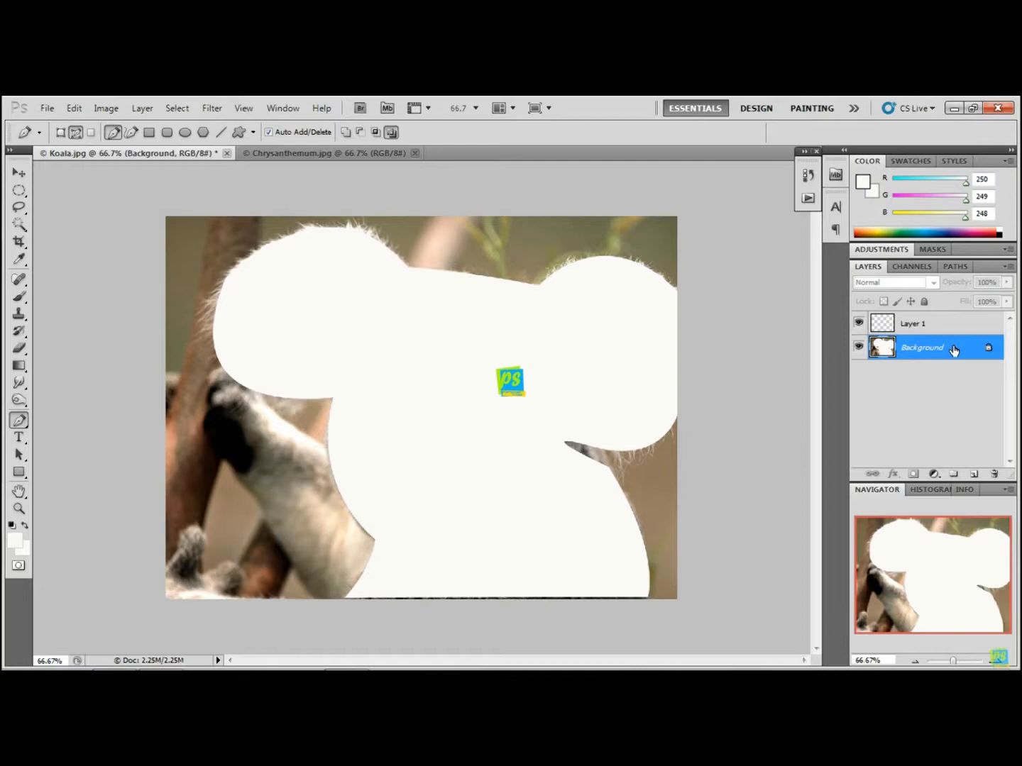
pyautogui.click(910, 323)
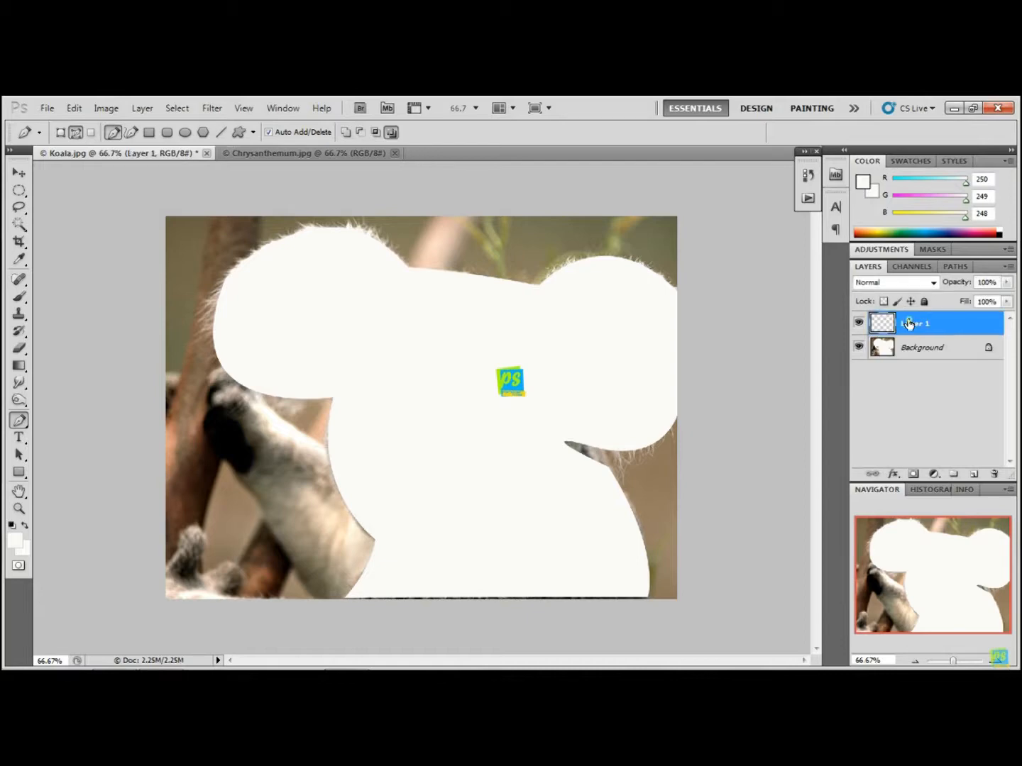
pyautogui.click(76, 110)
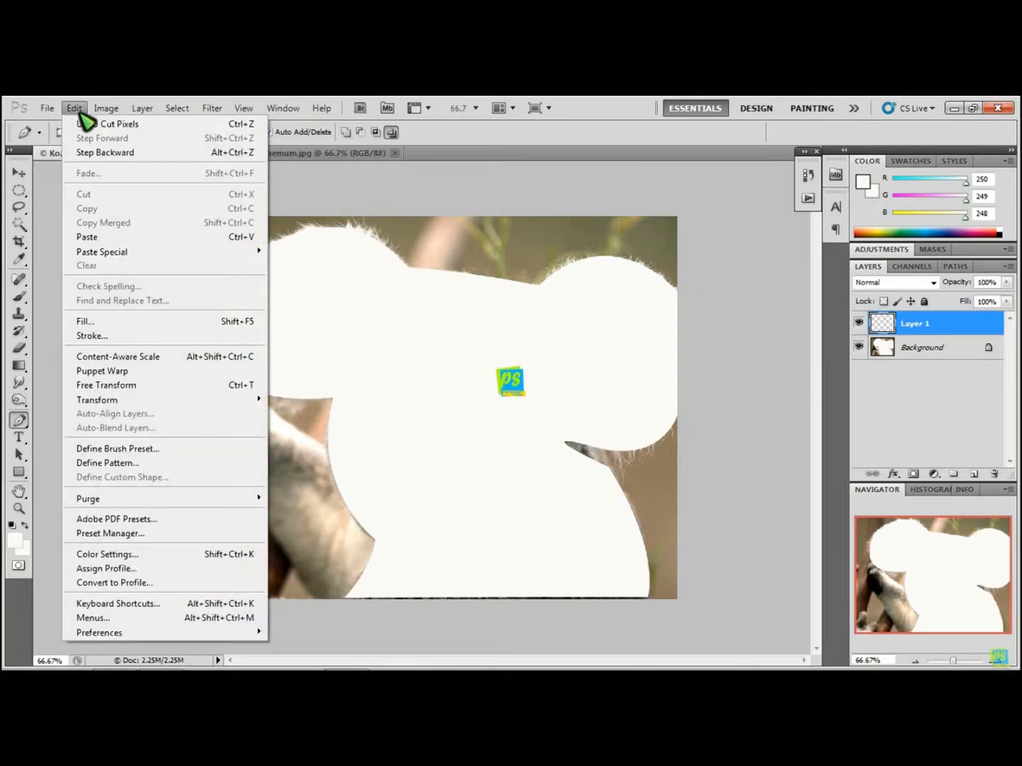
pyautogui.click(87, 237)
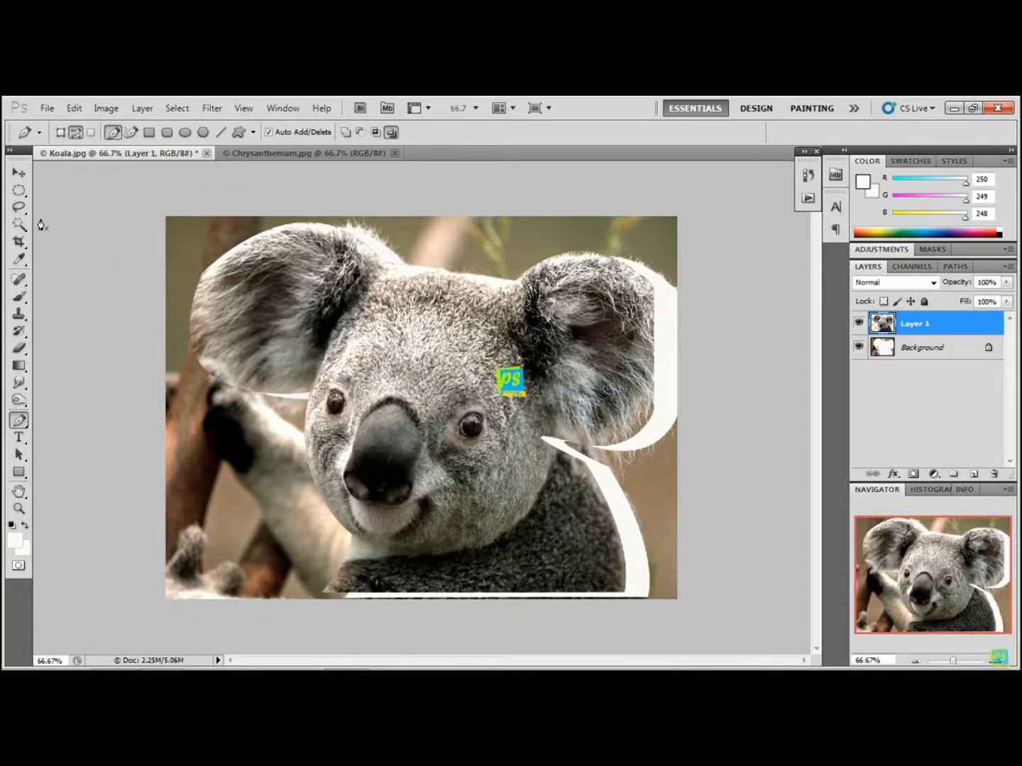
# Move the koala on Layer 1 back over the white cut-out area and delete the Background layer.
pyautogui.click(25, 175)
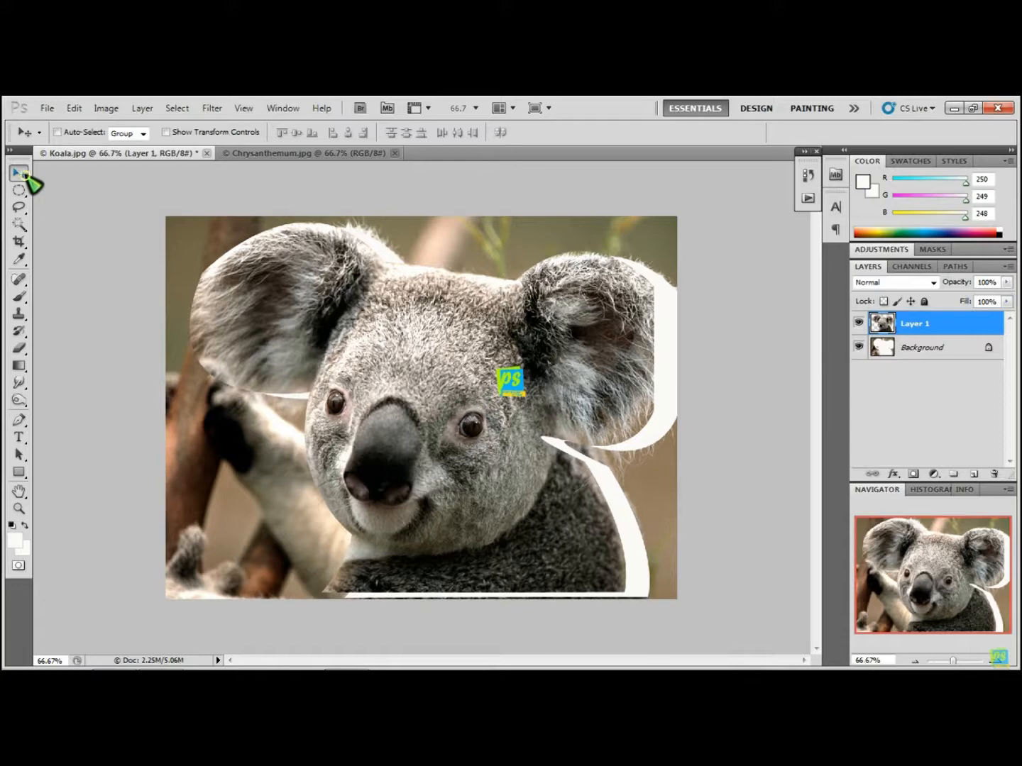
pyautogui.moveTo(375, 402); pyautogui.dragTo(398, 408)
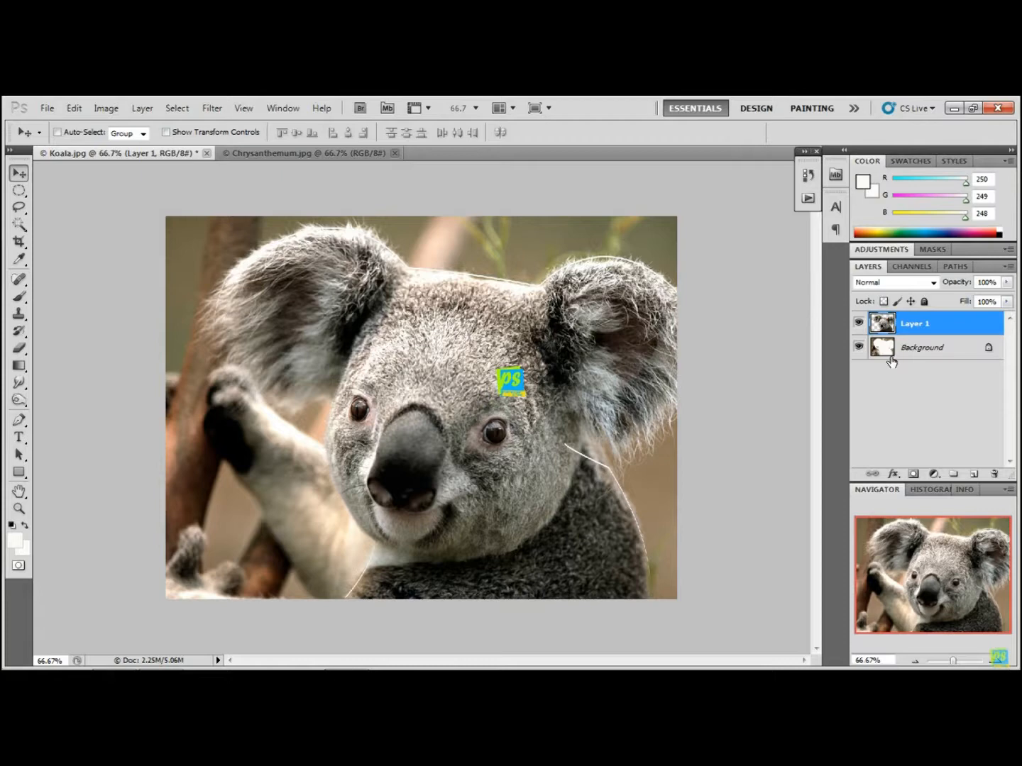
pyautogui.click(922, 352)
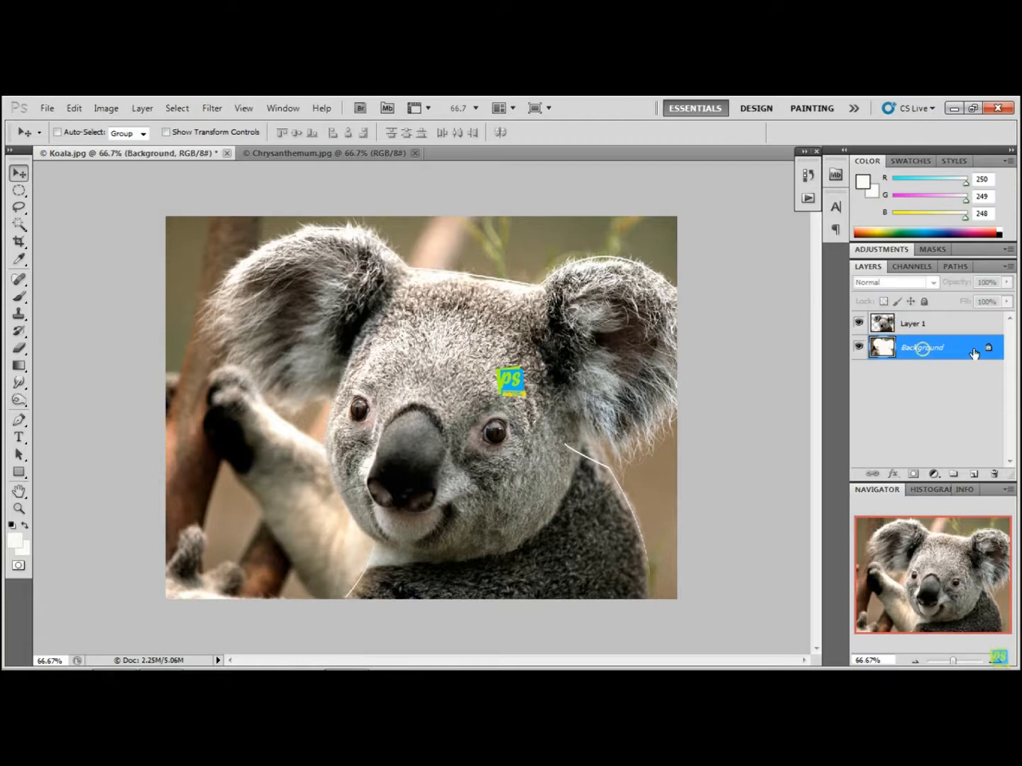
pyautogui.click(993, 473)
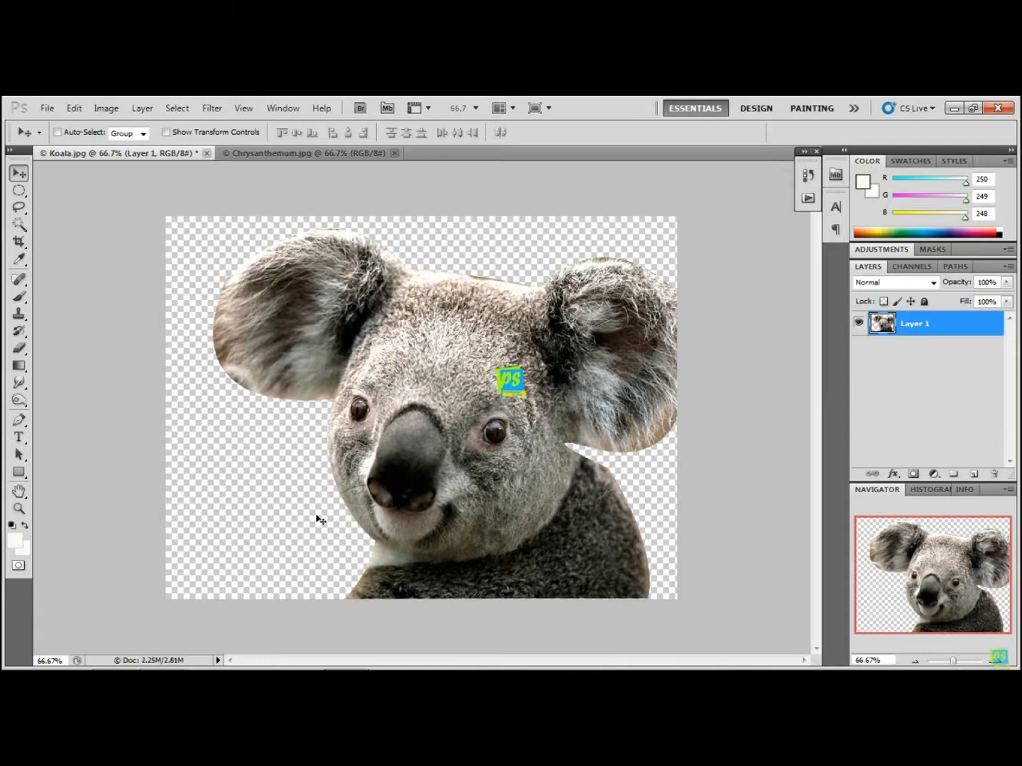
# Select the entire image in Chrysanthemum.jpg and copy it.
pyautogui.moveTo(253, 669)
pyautogui.moveTo(346, 658)
pyautogui.click(346, 157)
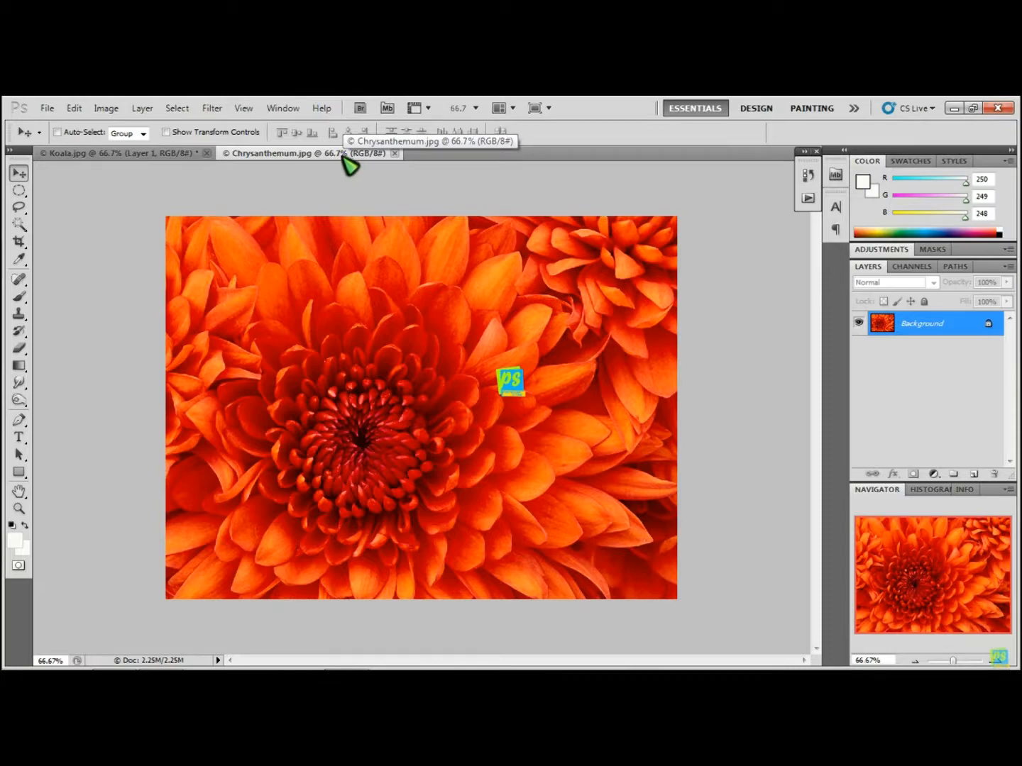
pyautogui.hotkey('ctrl', 'a')
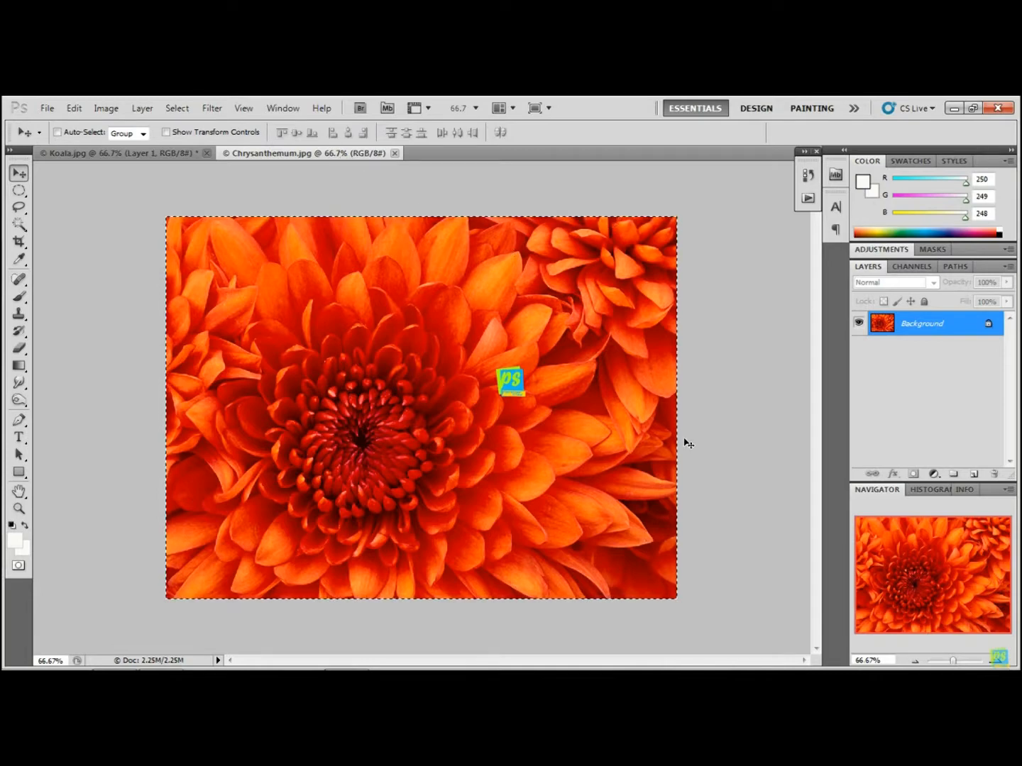
pyautogui.click(74, 108)
pyautogui.click(76, 207)
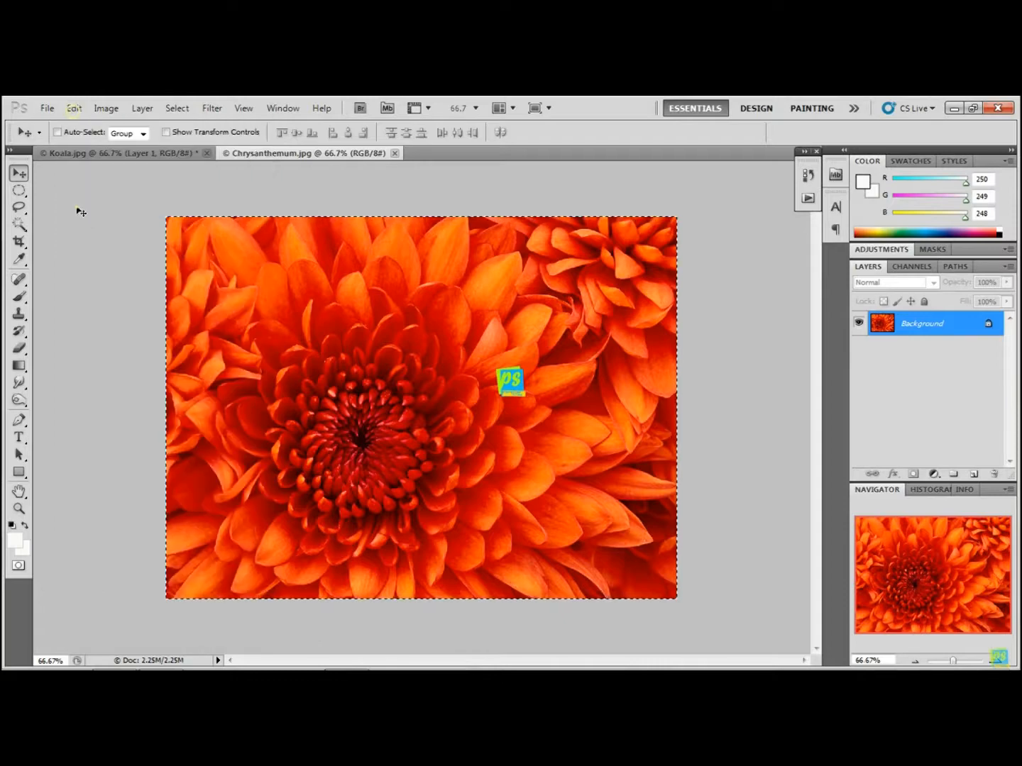
# Paste the copied chrysanthemum image into Koala.jpg and place its layer below the koala's Layer 1.
pyautogui.click(134, 165)
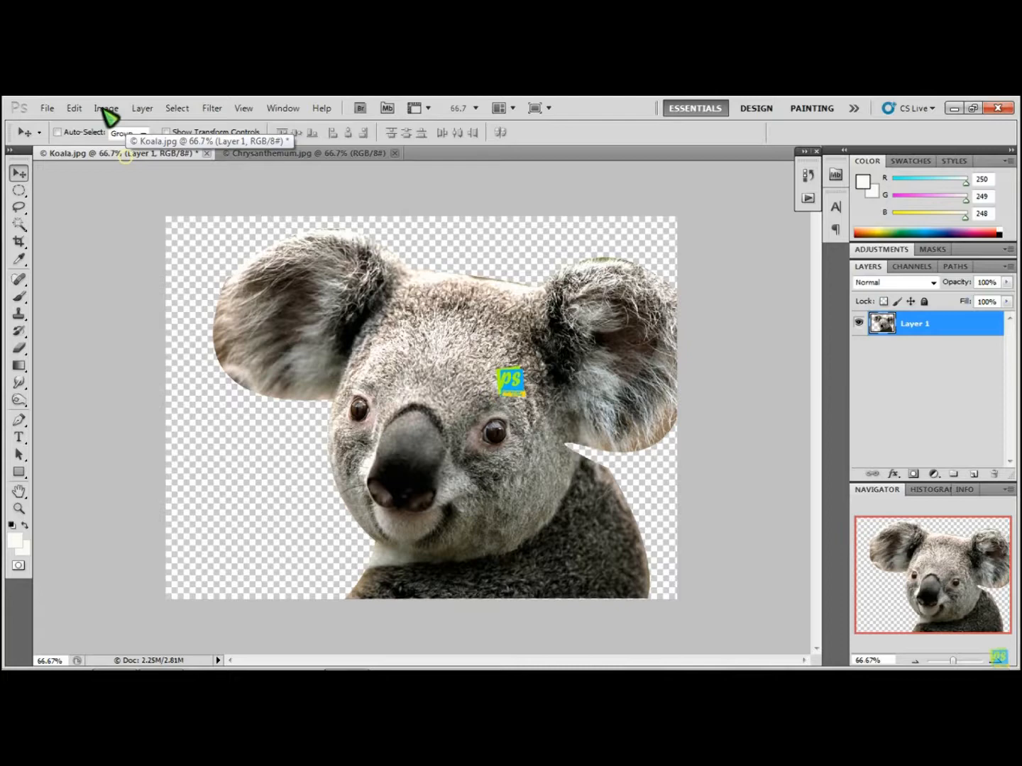
pyautogui.click(79, 107)
pyautogui.click(101, 237)
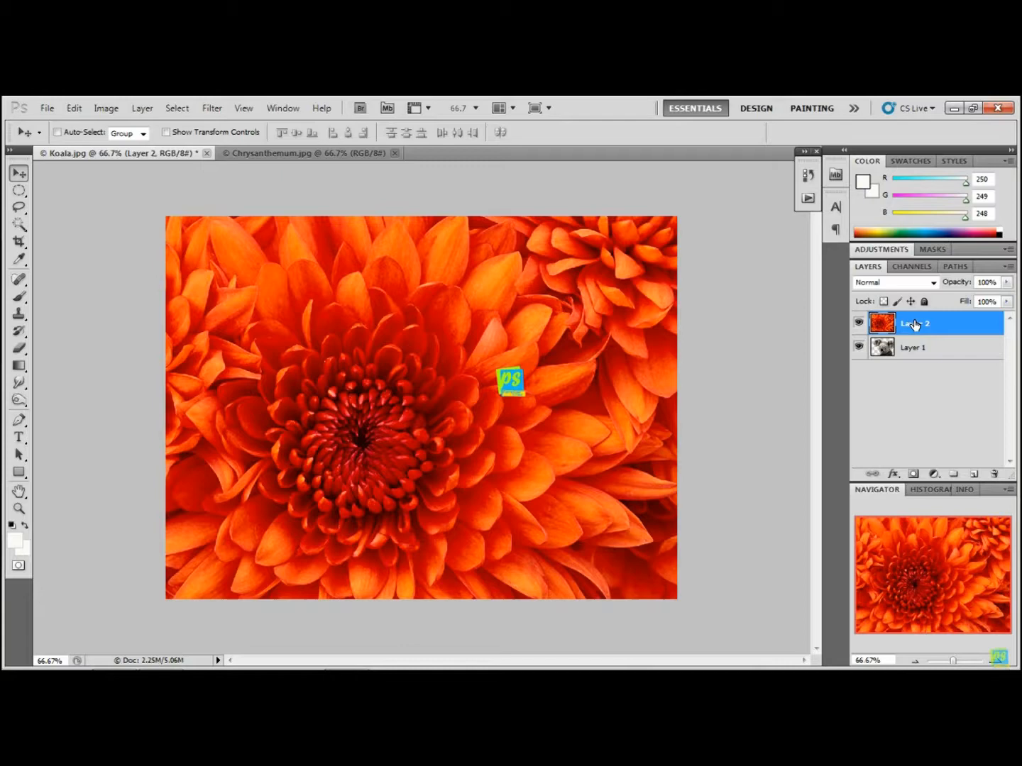
pyautogui.moveTo(914, 324); pyautogui.dragTo(932, 389)
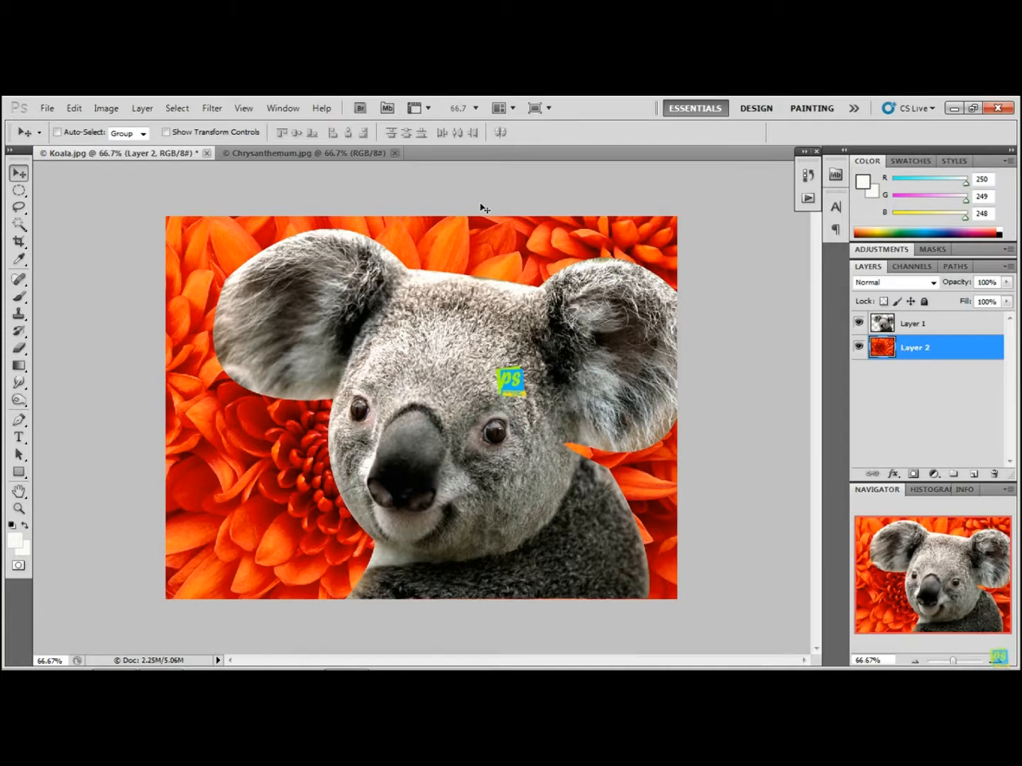
pyautogui.click(322, 156)
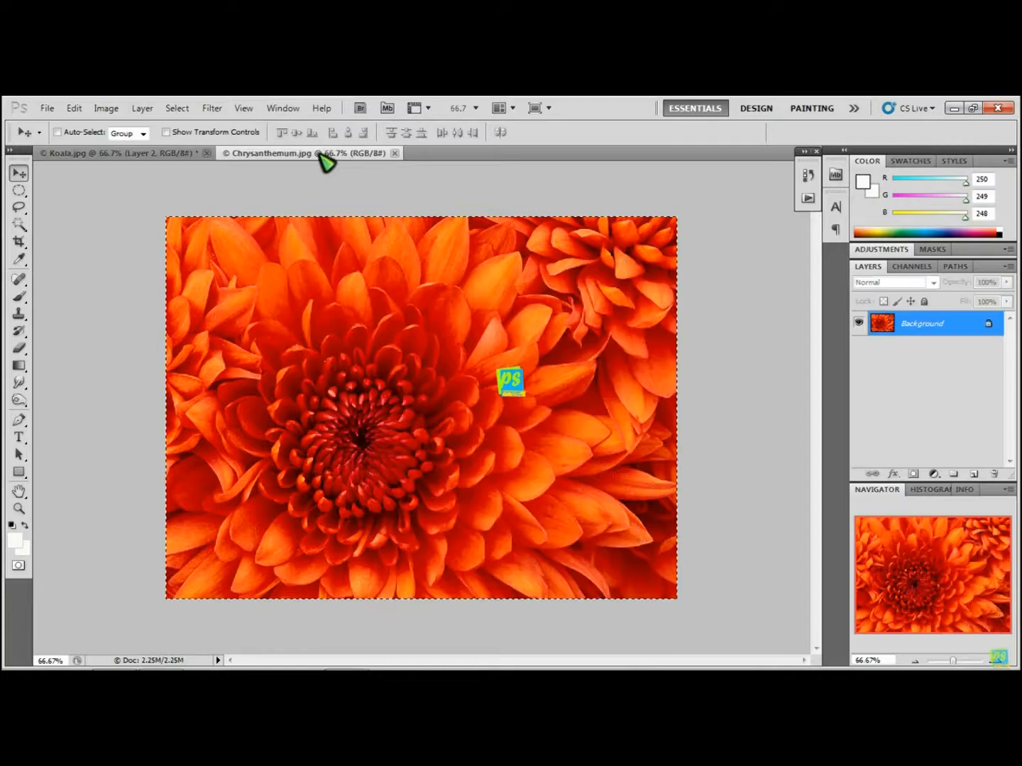
pyautogui.click(180, 157)
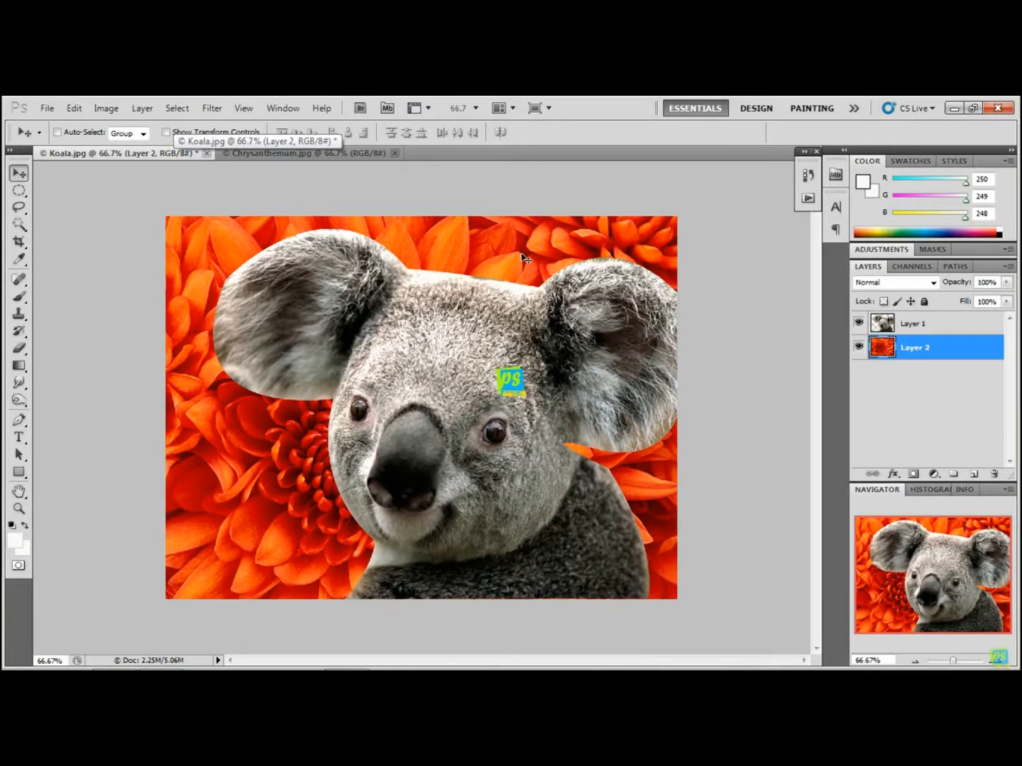